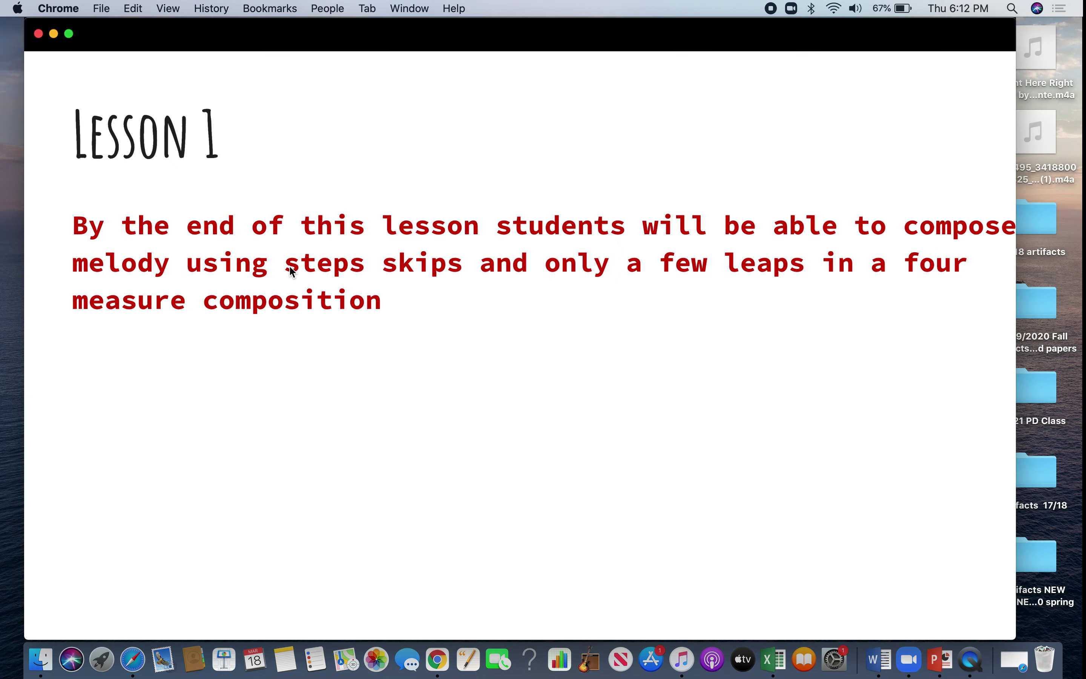
Switch from the Lesson 1 slide to the empty Chrome Music Lab Song Maker grid.
left_click(367, 37)
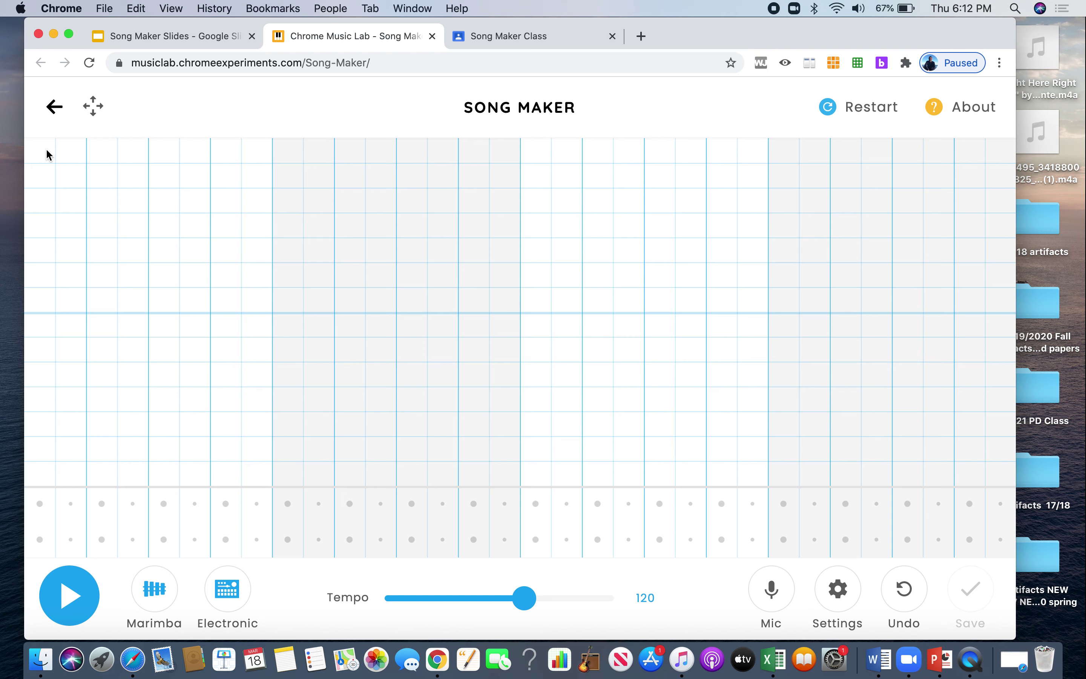
Paint long notes on the top row in bars 1 and 3 and the second row in bars 2 and 4.
left_click_drag(47, 153, 246, 160)
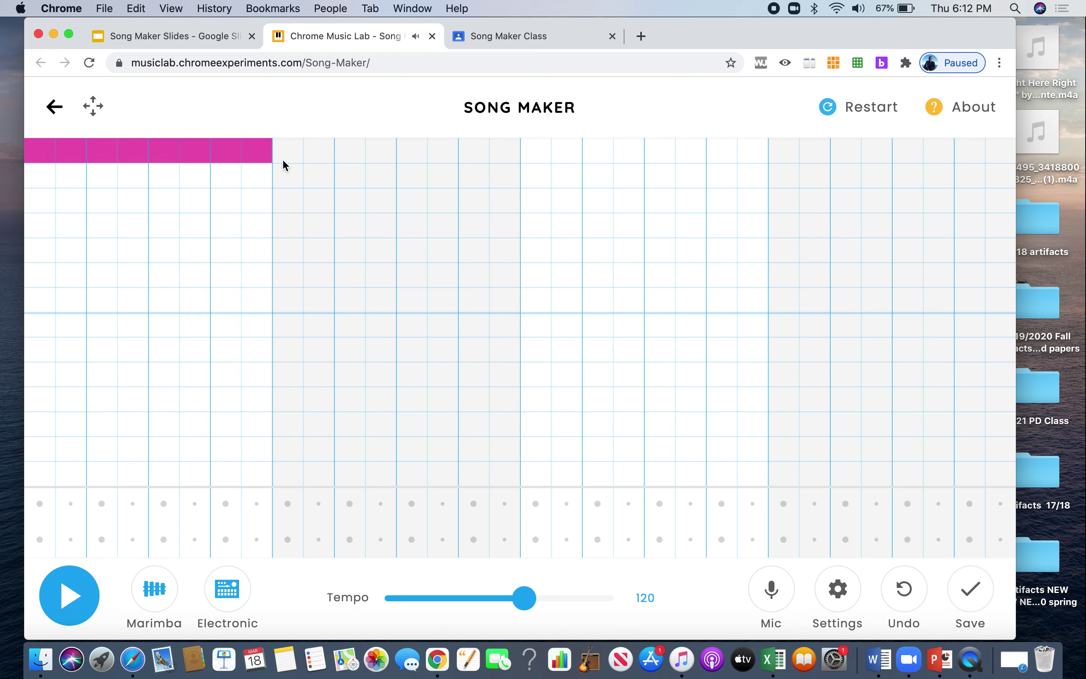
left_click_drag(292, 175, 403, 181)
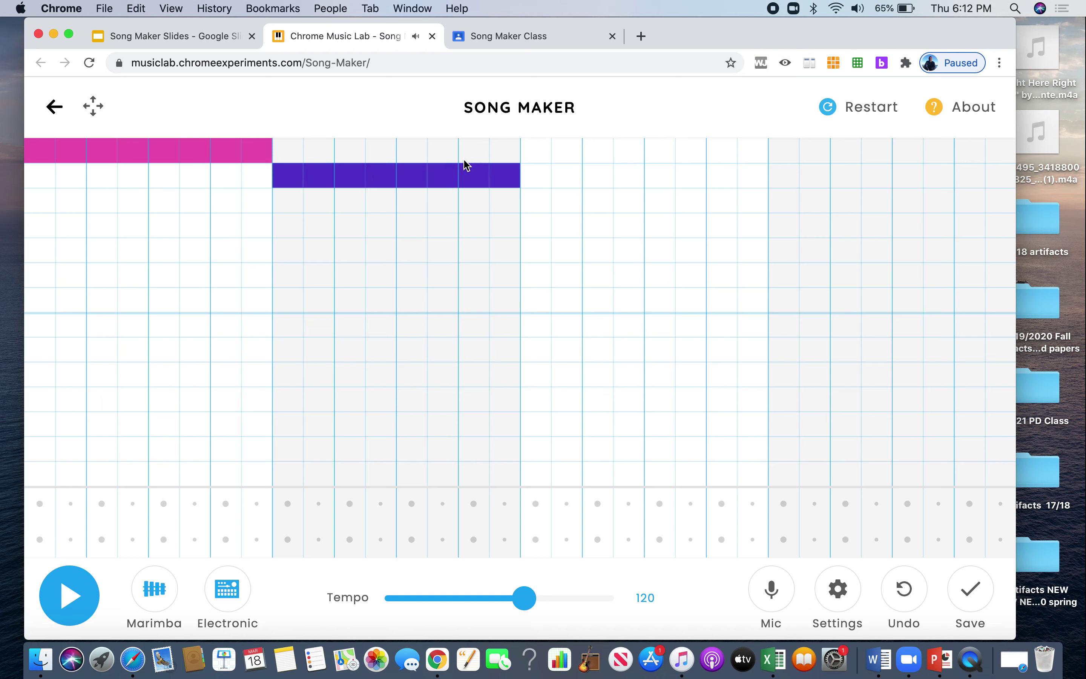
left_click(538, 155)
left_click_drag(565, 157, 662, 158)
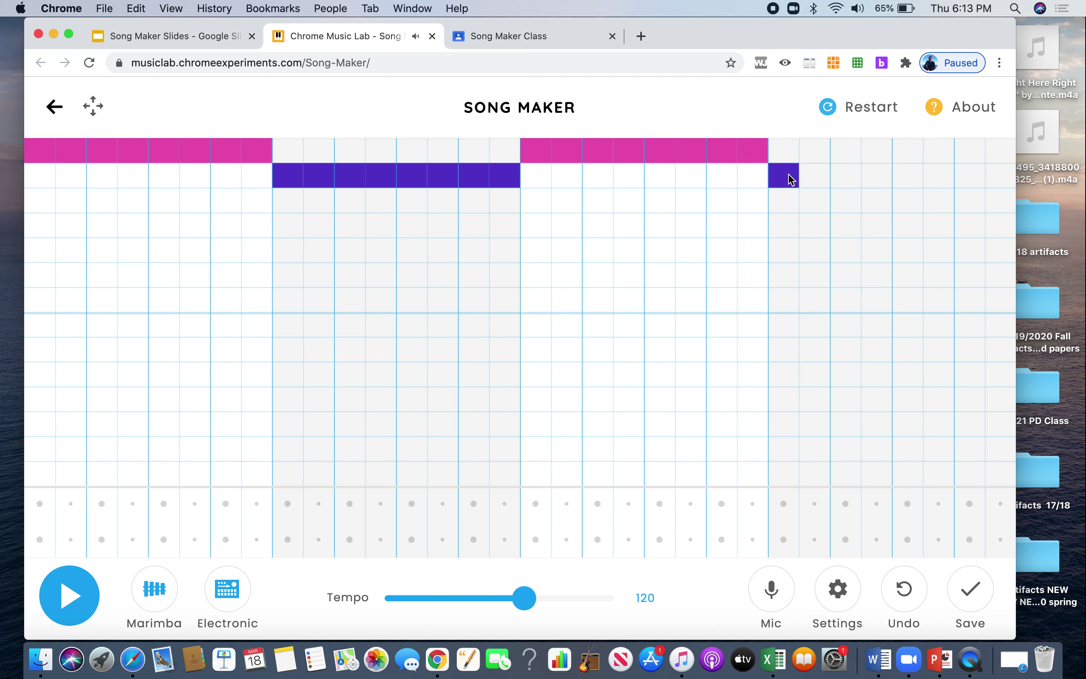
left_click_drag(825, 180, 961, 181)
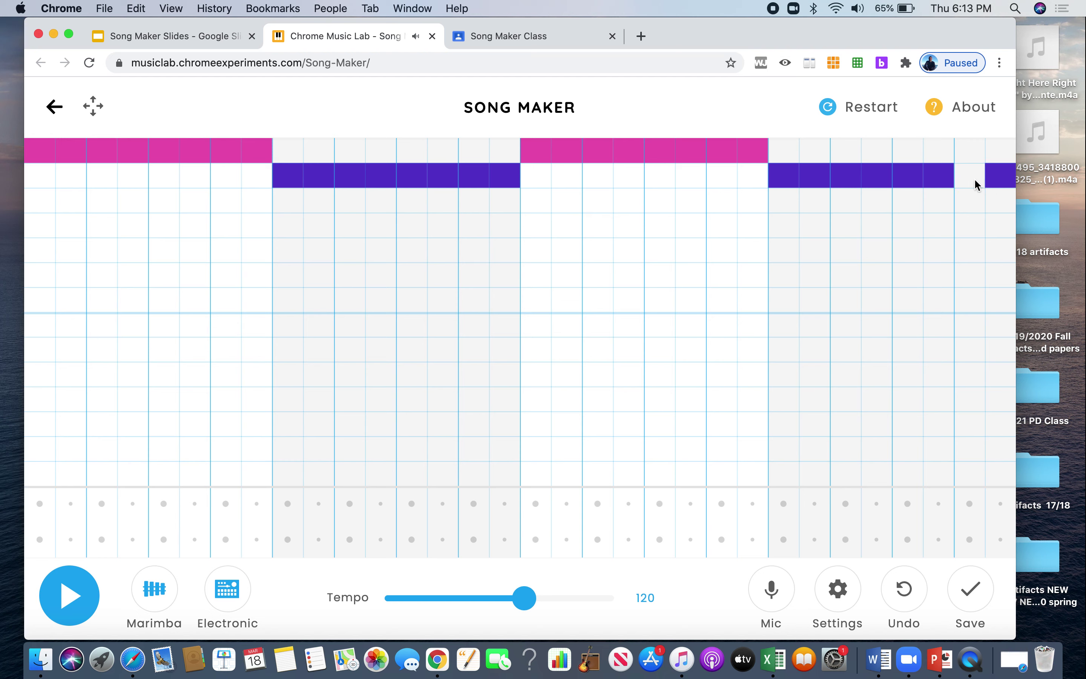
left_click(972, 176)
Show slide 8, SONG MAKER ASSIGNMENT 1, in the lesson slides.
left_click(201, 37)
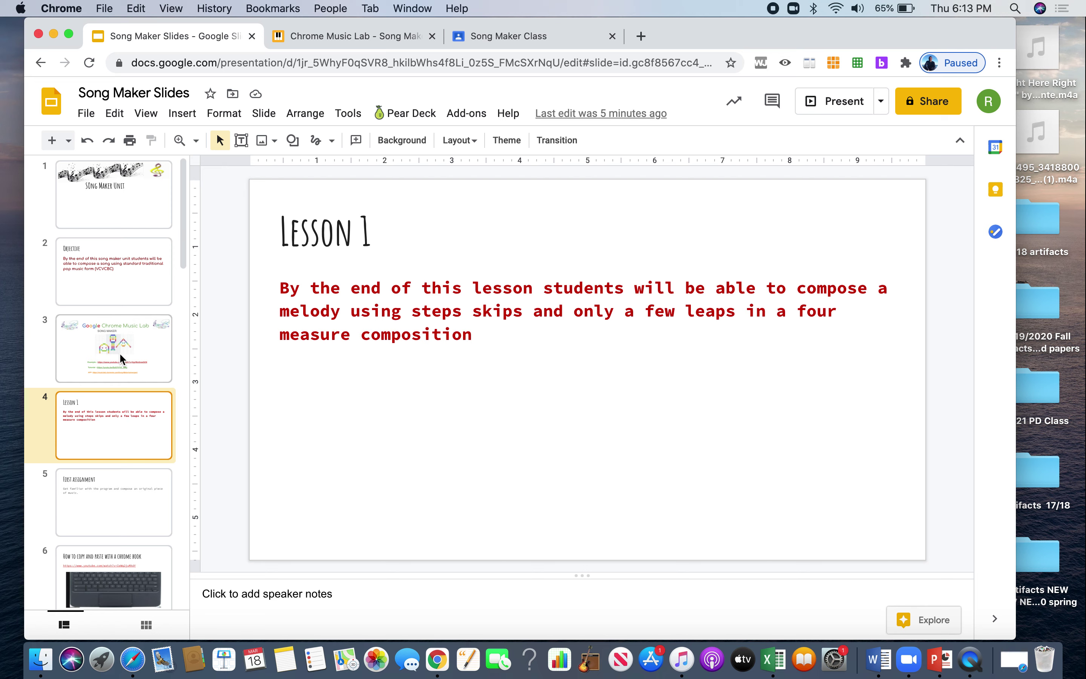
scroll(117, 467, "down", 2)
scroll(119, 467, "down", 6)
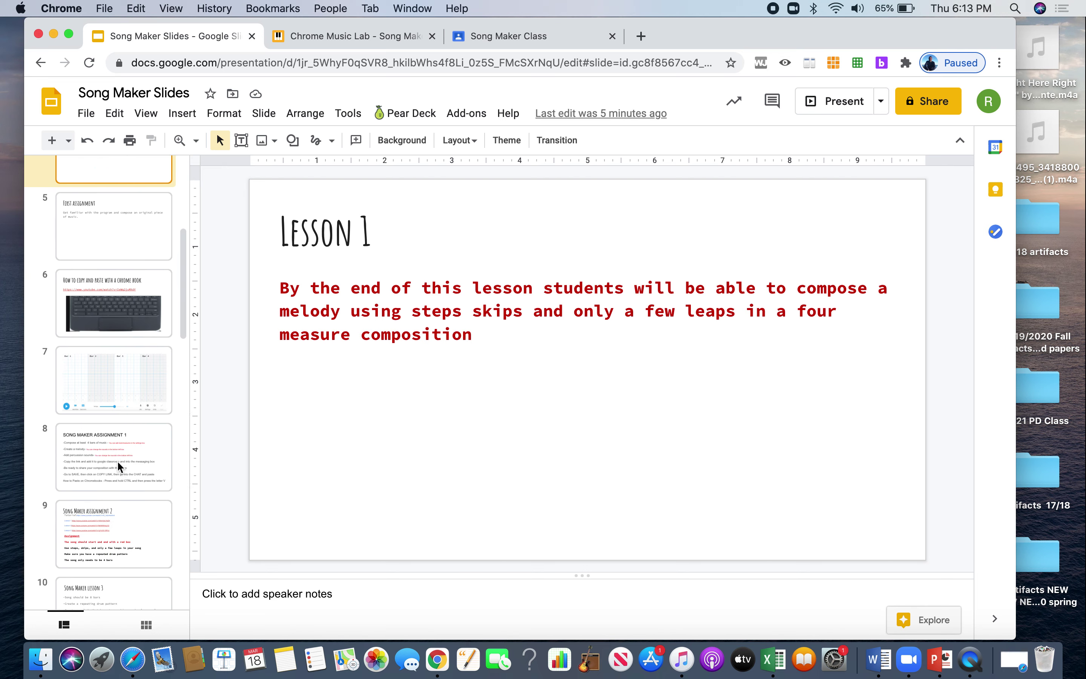
left_click(116, 465)
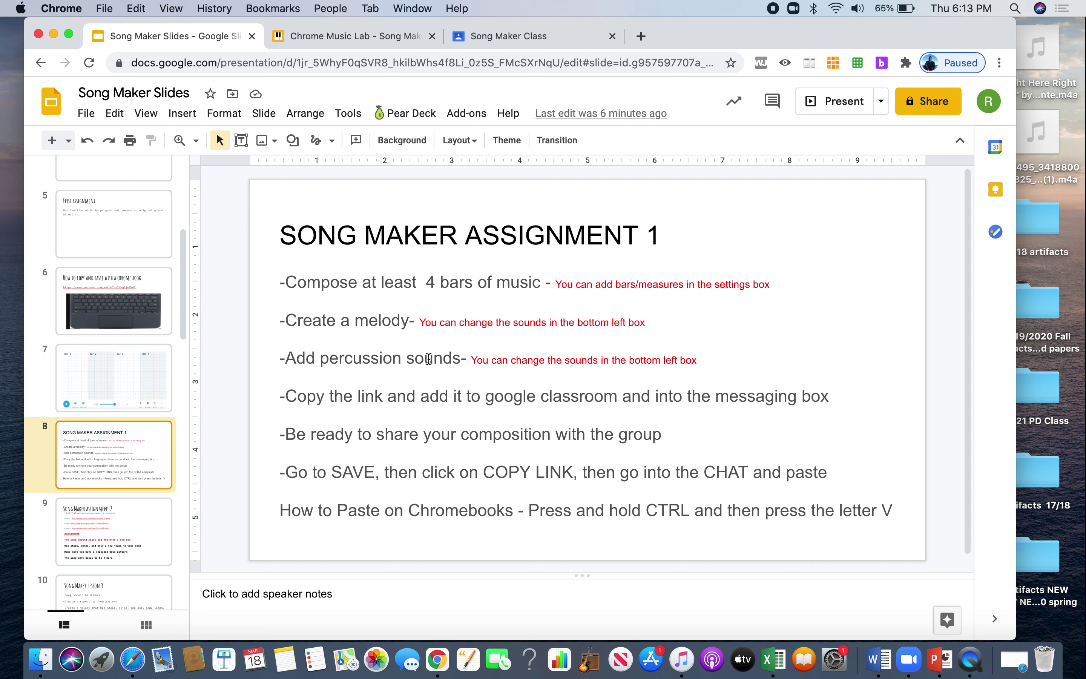
Check the composition against the assignment slide, then add a low drum hit on bar one's first beat.
left_click(381, 36)
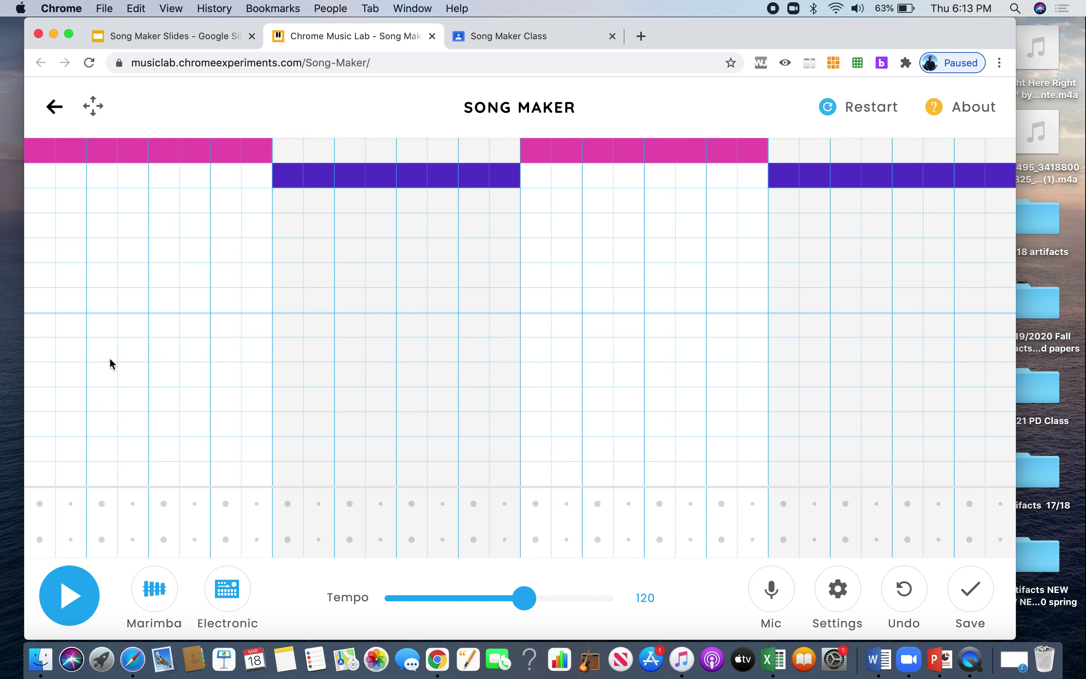
left_click(179, 44)
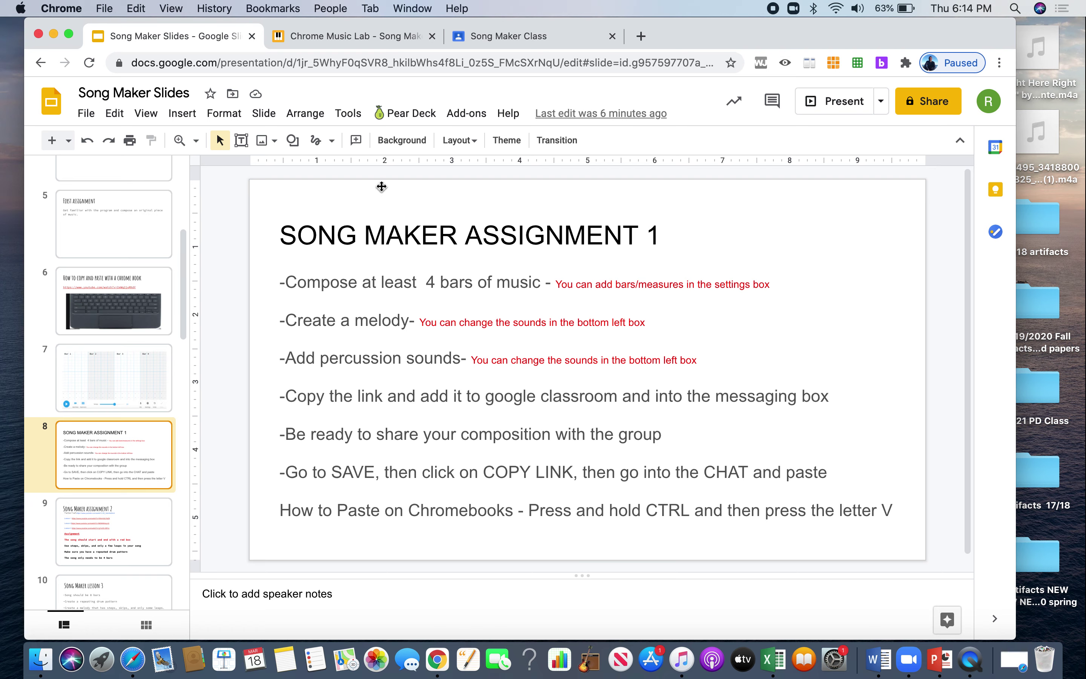
left_click(365, 35)
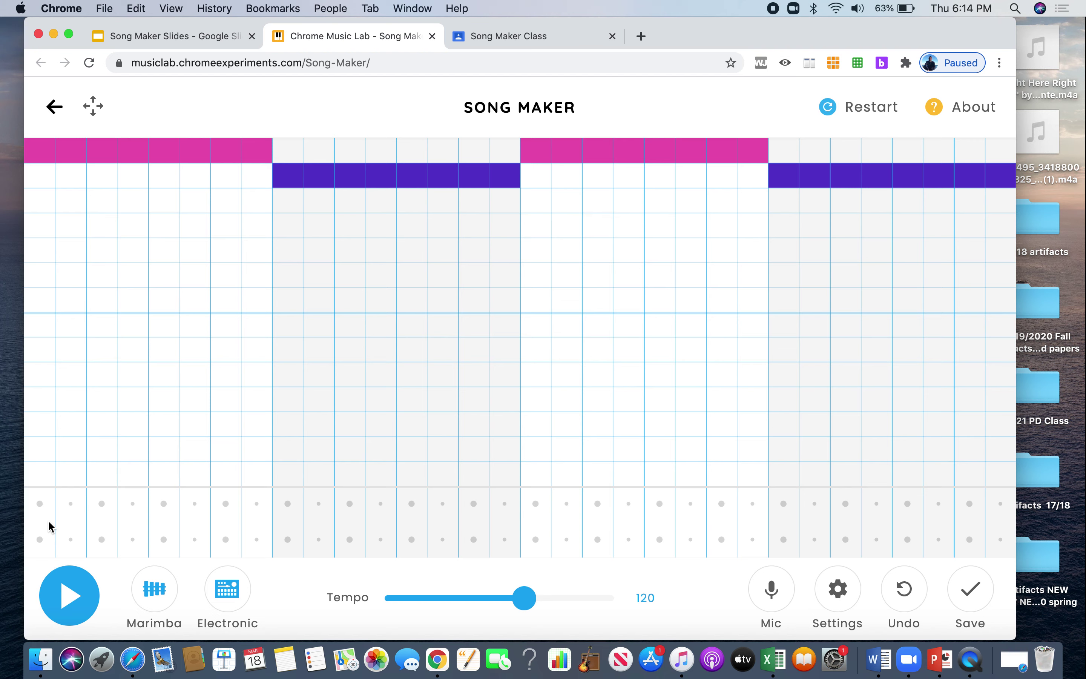
left_click(40, 540)
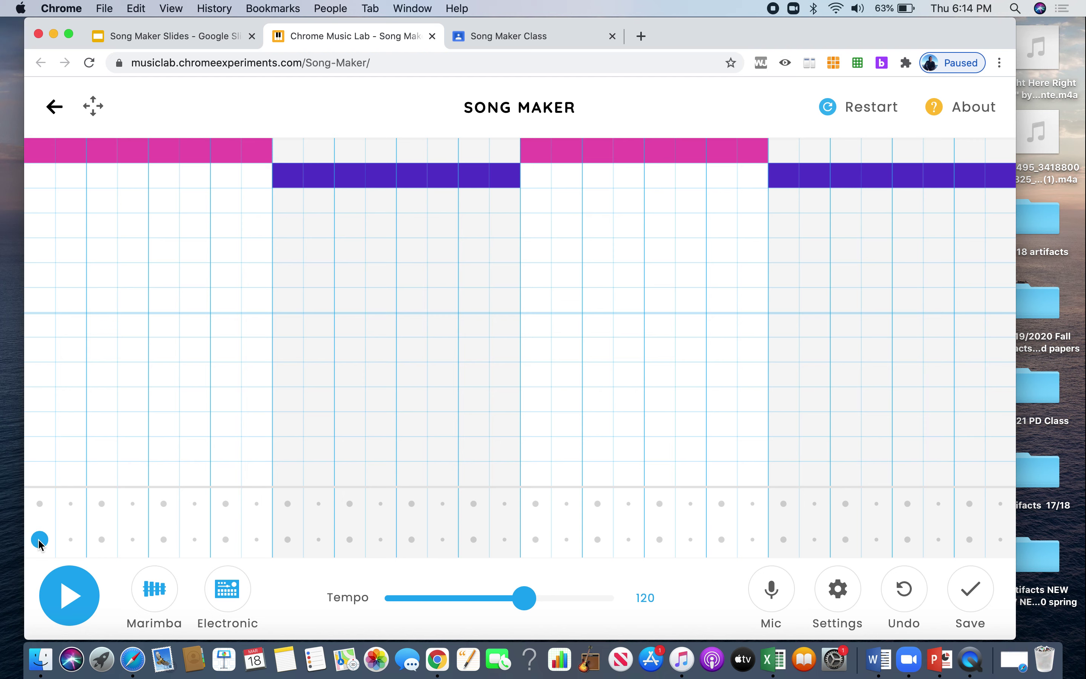
Add low drum hits in columns 3 and 5, a high hit in column 7, and a low hit starting bar two.
left_click(101, 539)
left_click(164, 540)
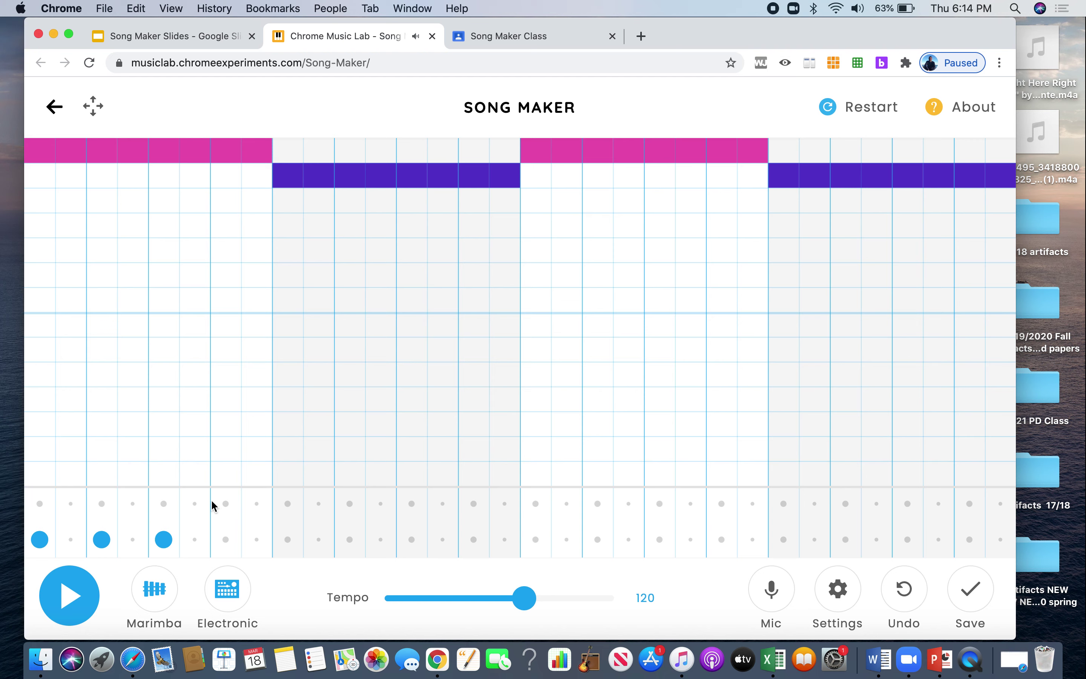
left_click(224, 503)
left_click(287, 539)
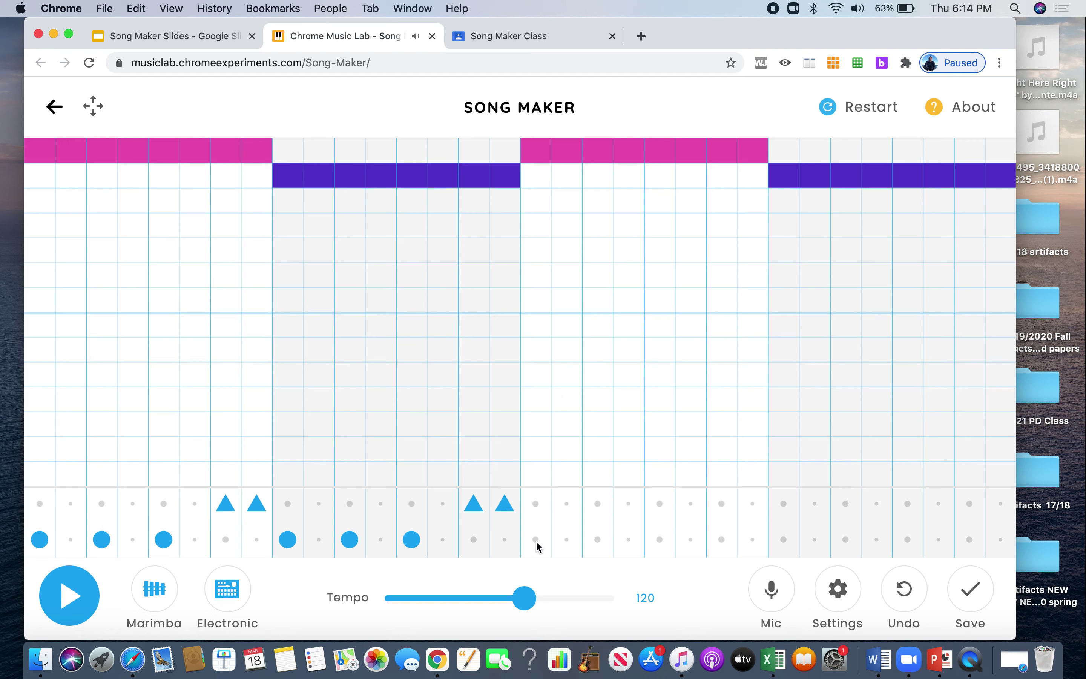
Add low and paired high percussion hits across bars three and four, then play the song.
left_click(597, 540)
left_click(660, 539)
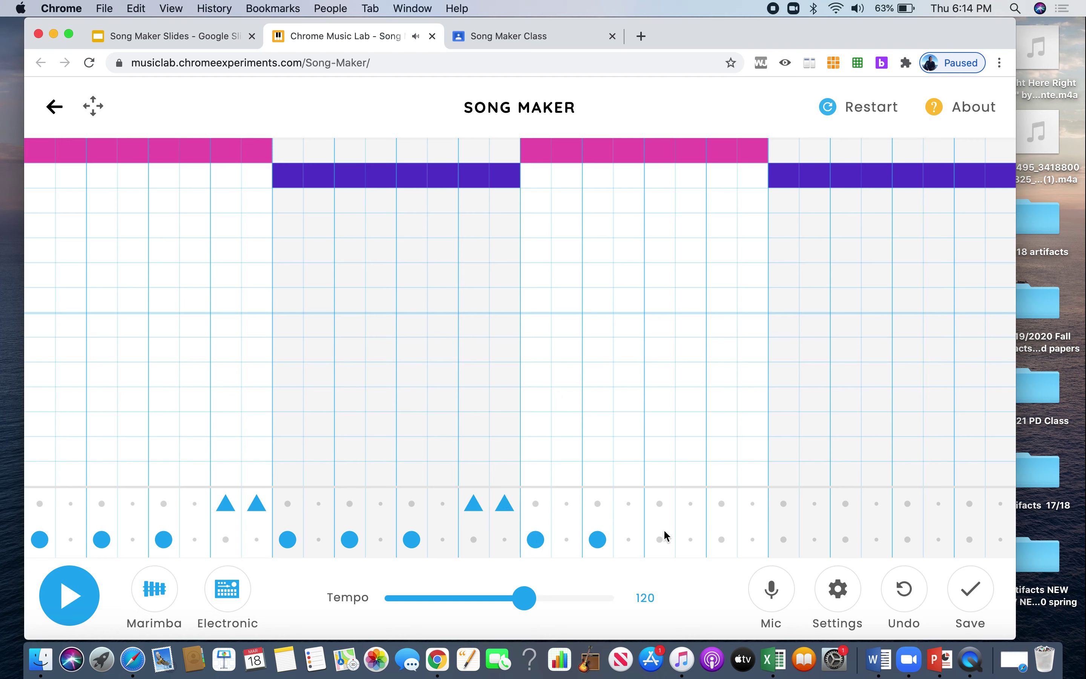
left_click(721, 503)
left_click(752, 503)
left_click(784, 539)
left_click(845, 539)
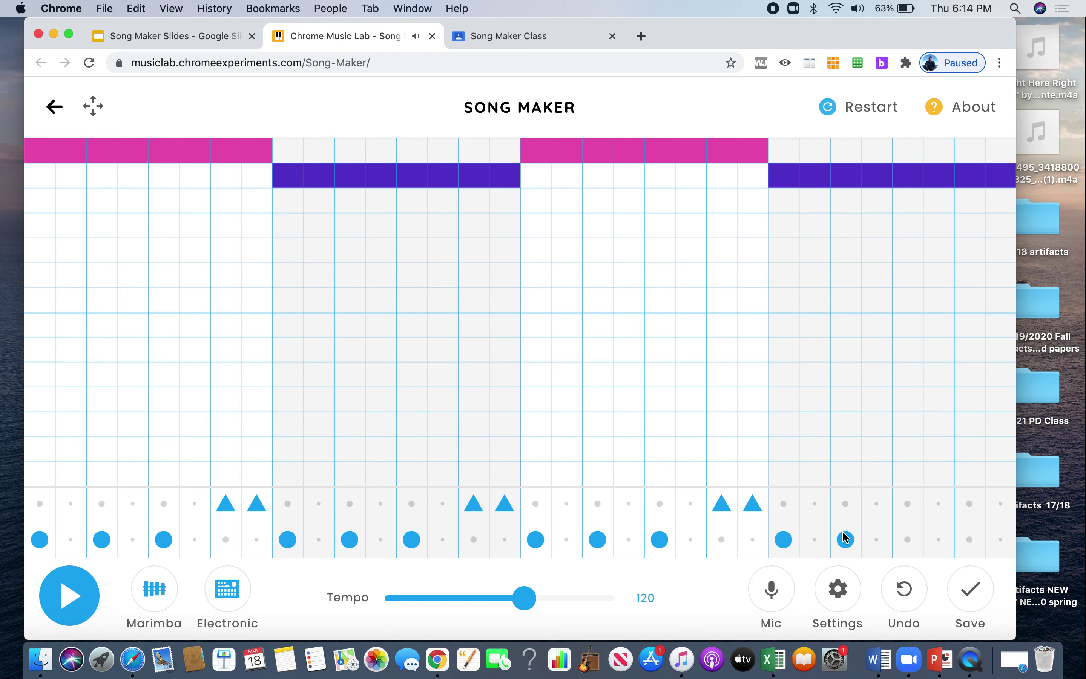
left_click(908, 539)
left_click(970, 503)
left_click(1000, 503)
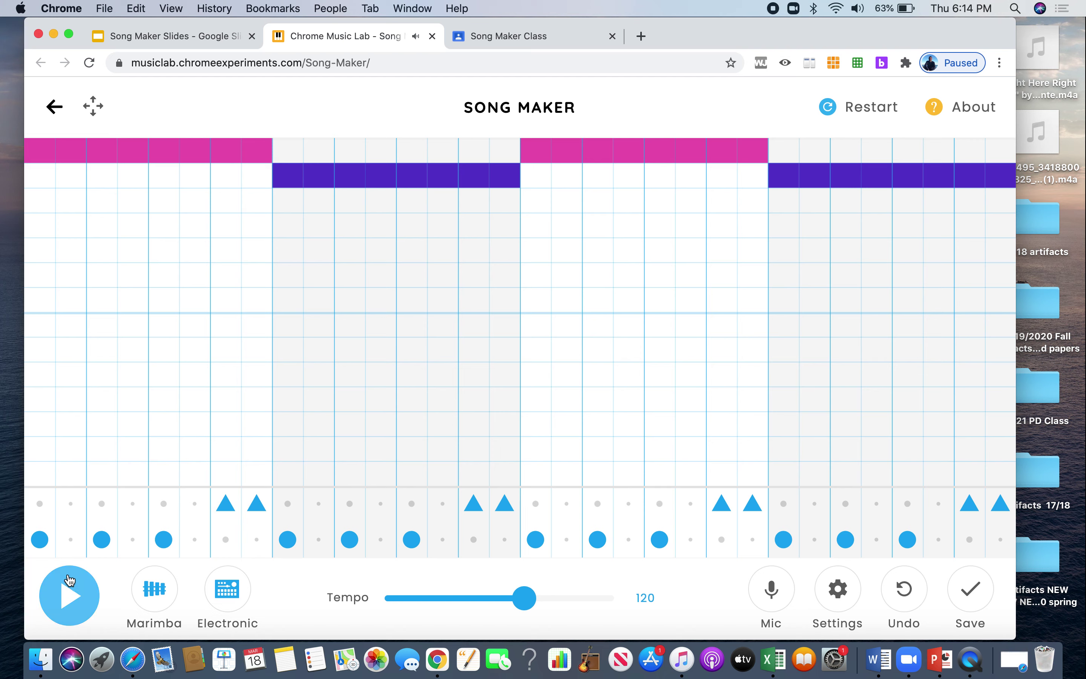
left_click(71, 590)
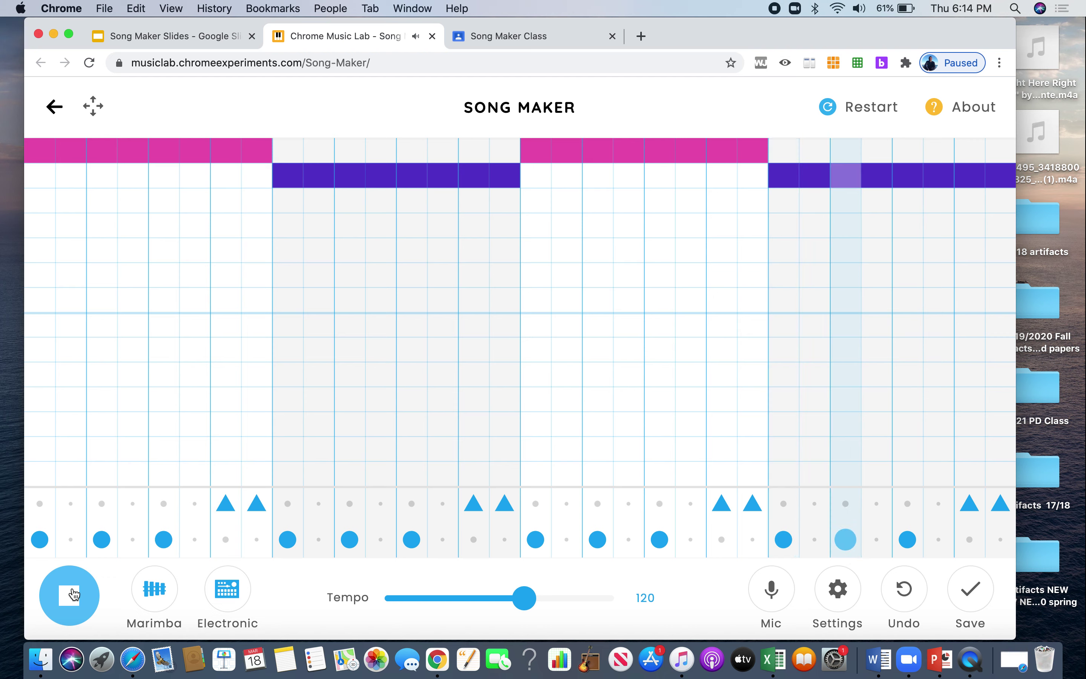
Replace the long notes in bars one and two with rising melody notes, lengthening pink and red to four cells.
left_click(74, 595)
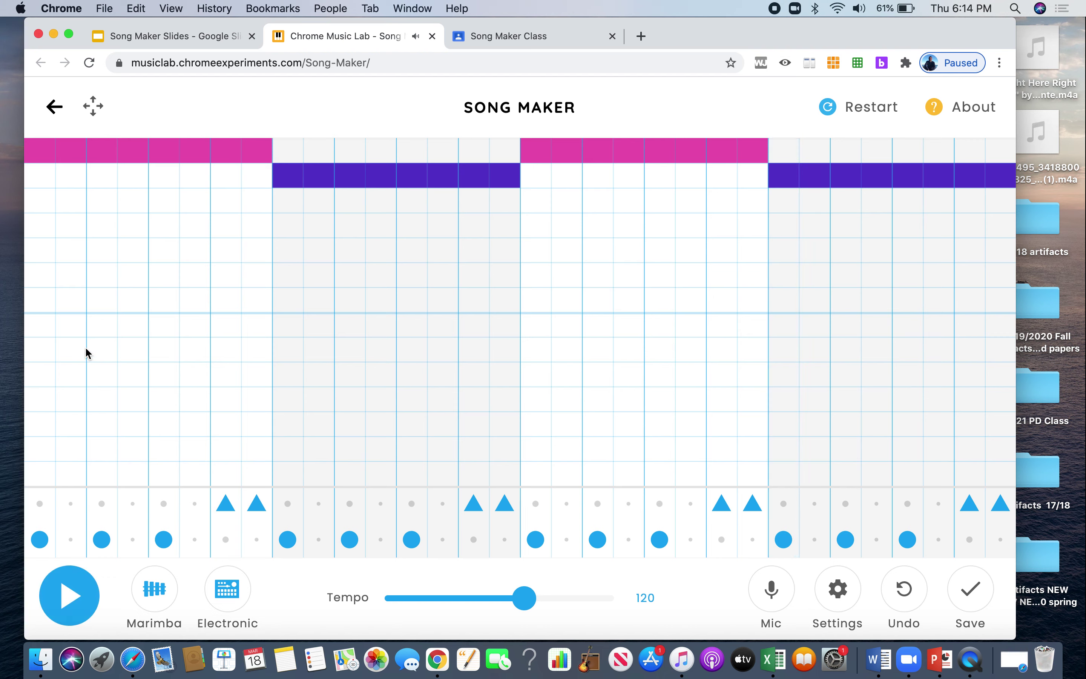
left_click_drag(255, 157, 44, 155)
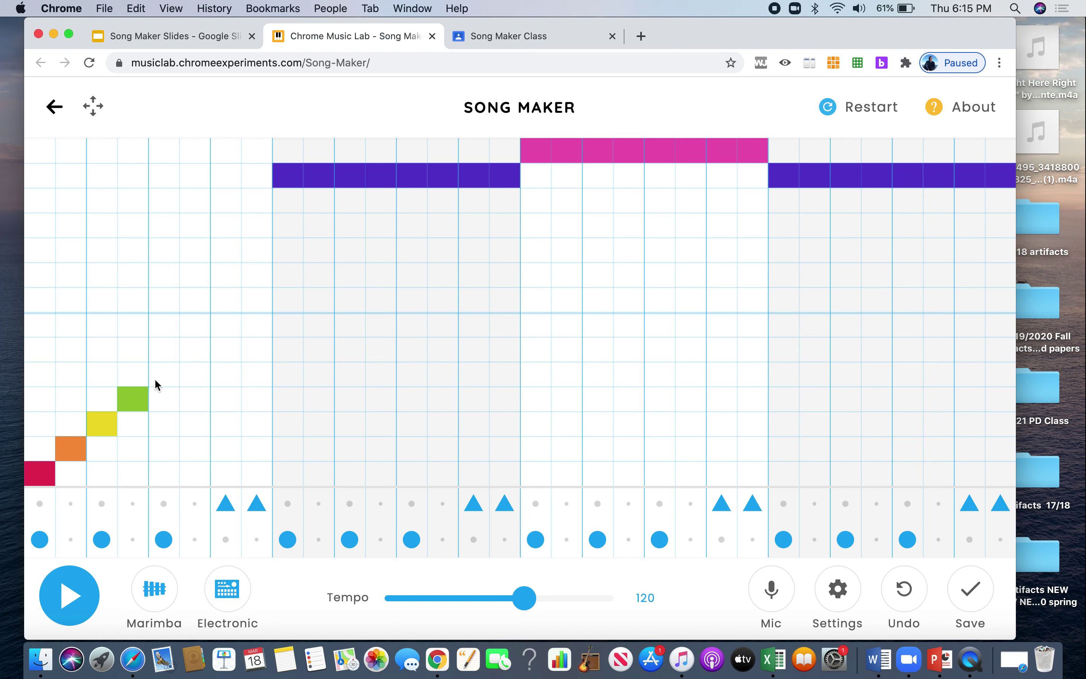
left_click(195, 351)
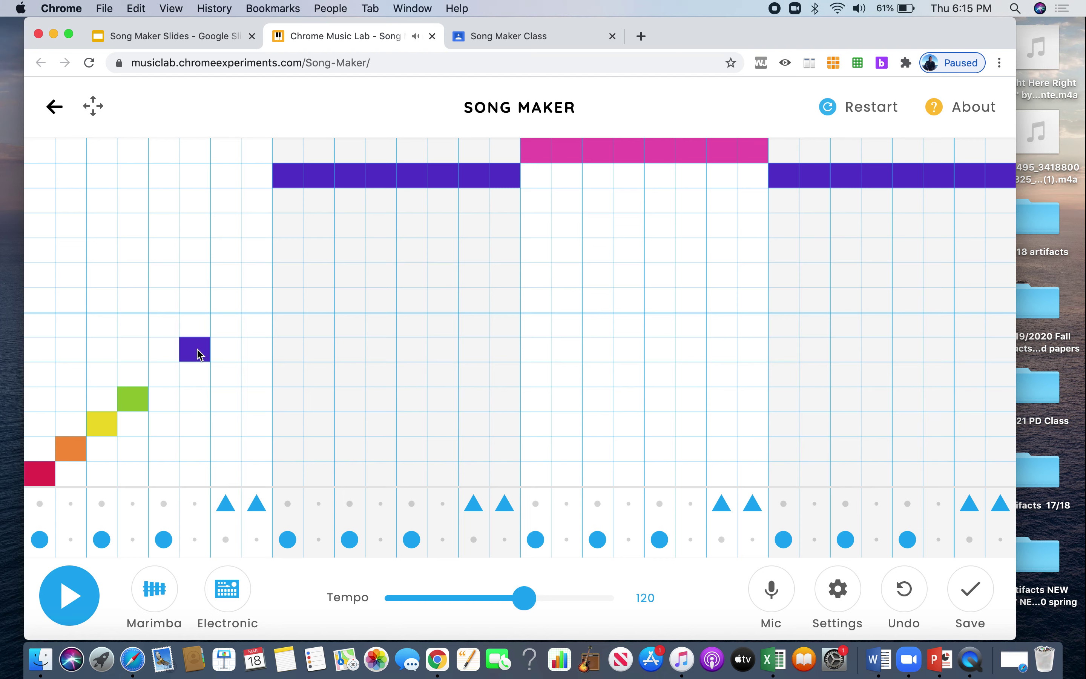
left_click(249, 330)
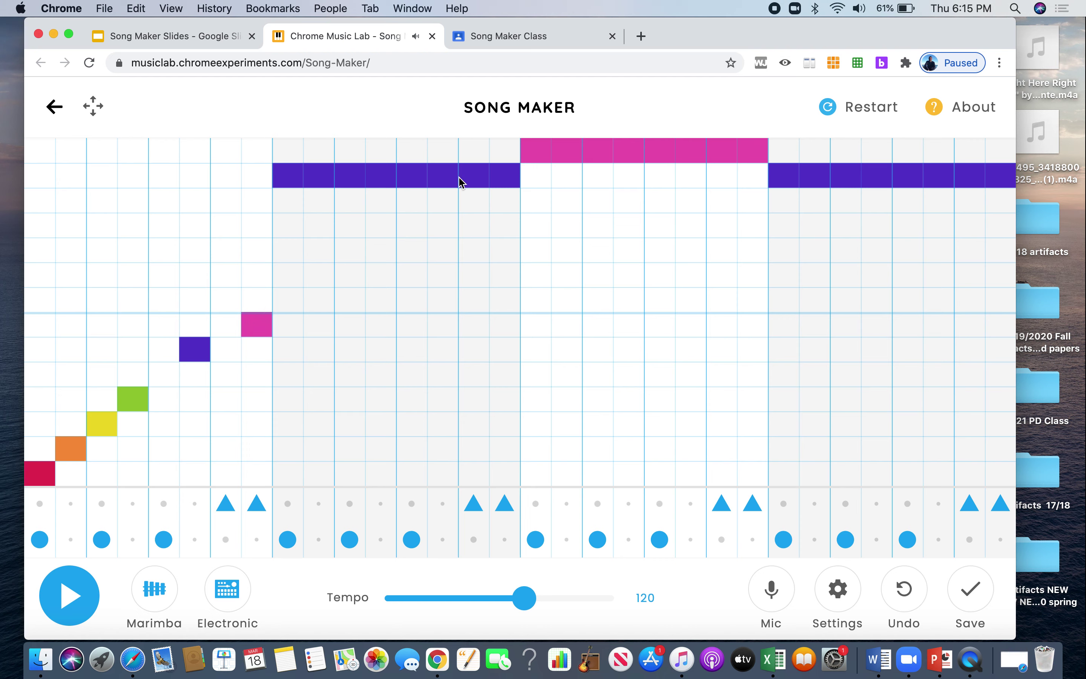
left_click_drag(507, 174, 291, 186)
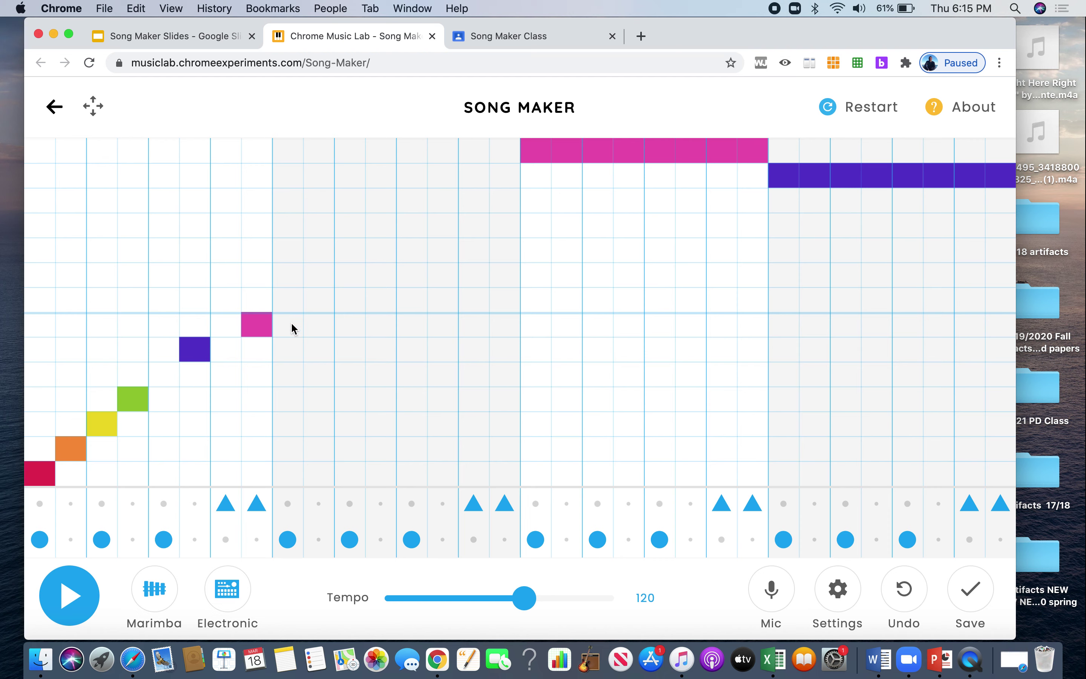
left_click_drag(292, 327, 356, 323)
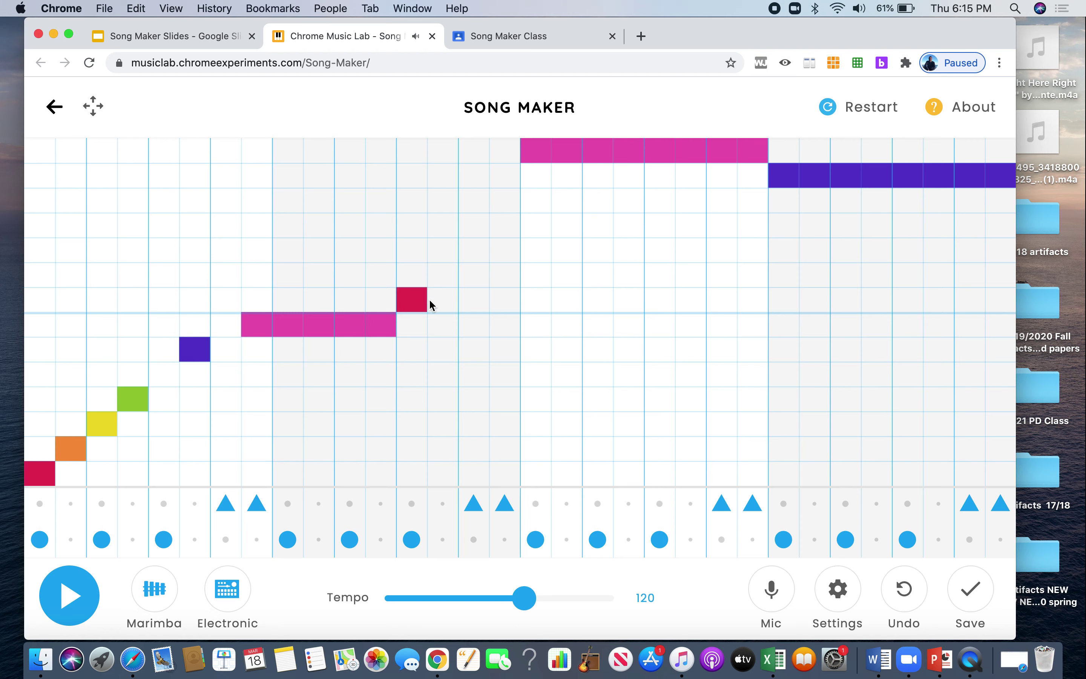
left_click_drag(461, 300, 502, 297)
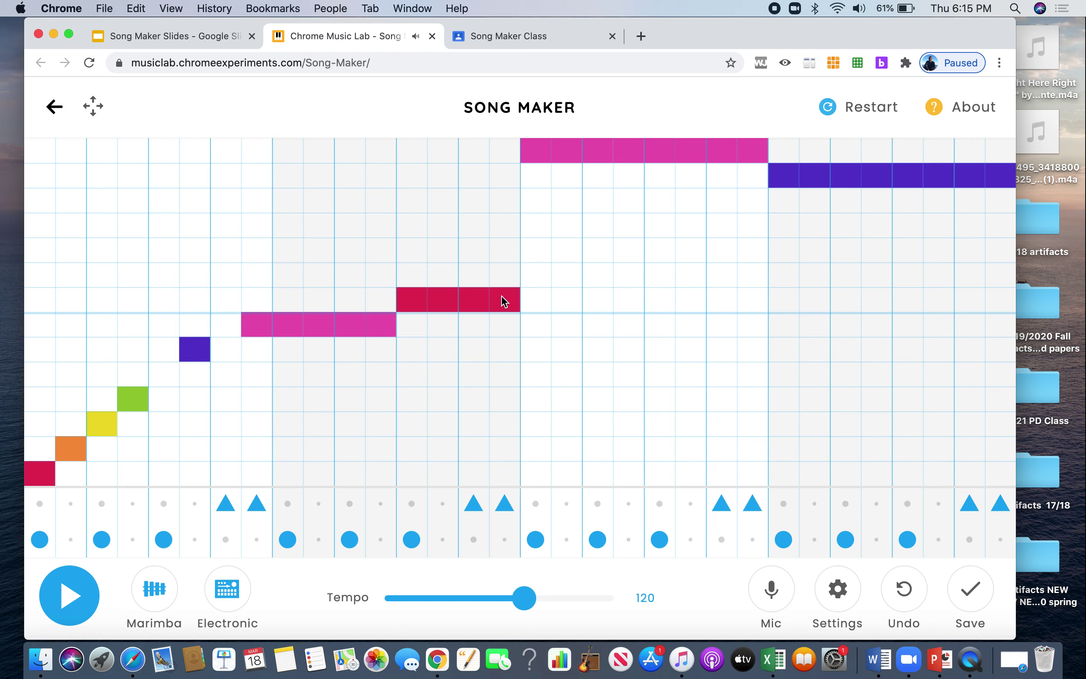
Erase bar three's long high note and add short melody notes, shifting the last orange note one step later.
left_click_drag(748, 158, 556, 159)
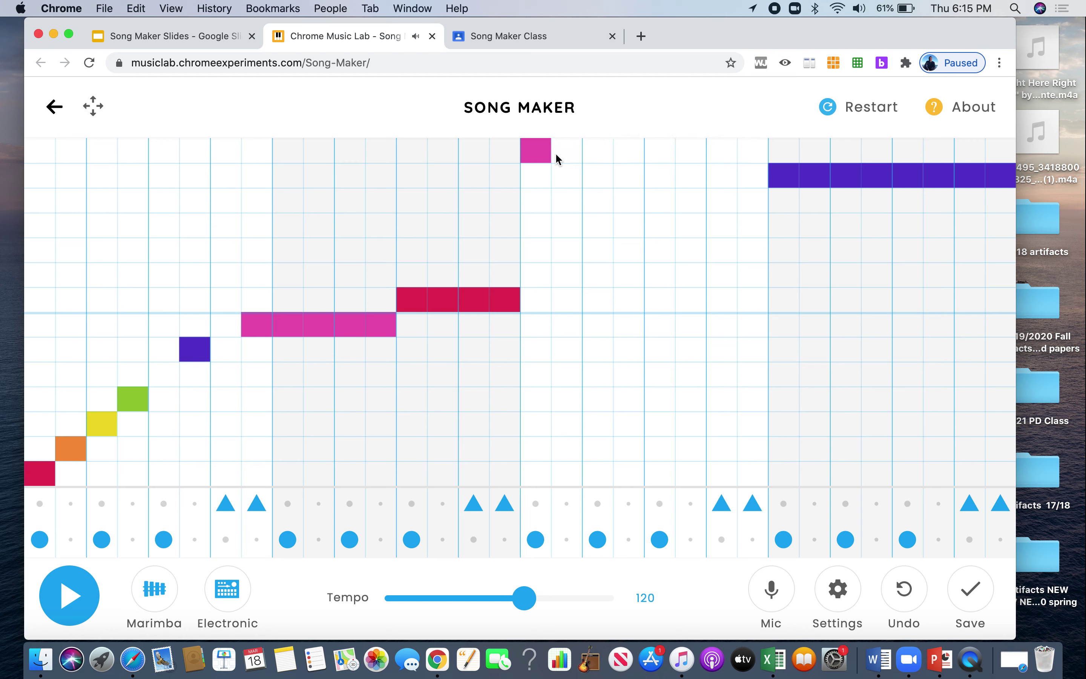
left_click(533, 275)
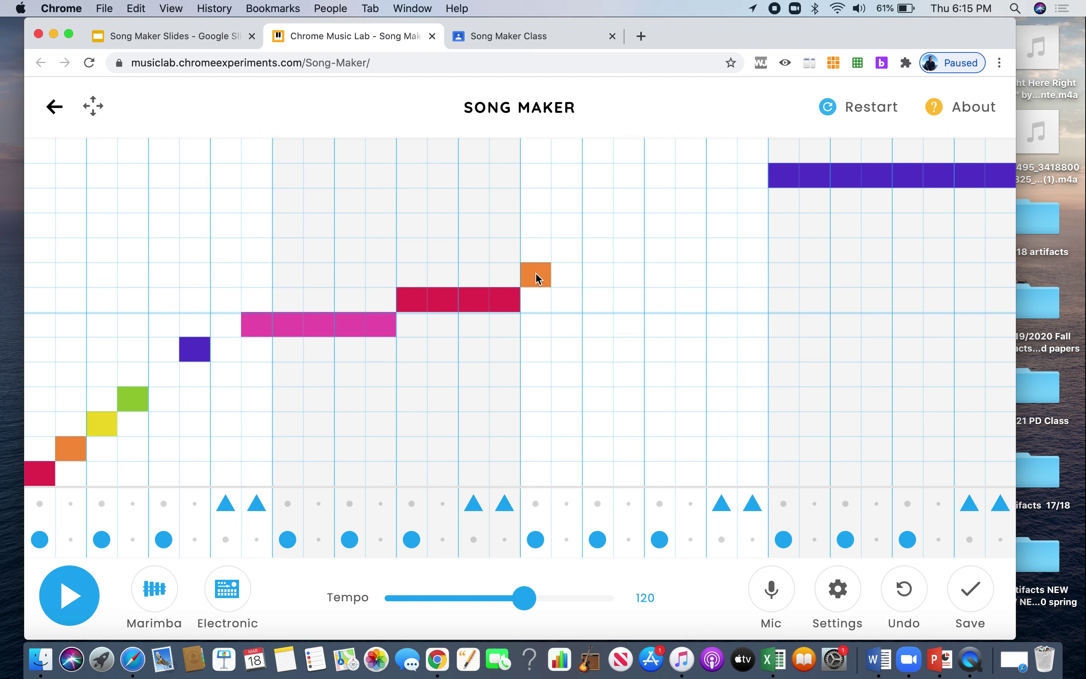
left_click(567, 298)
left_click(598, 276)
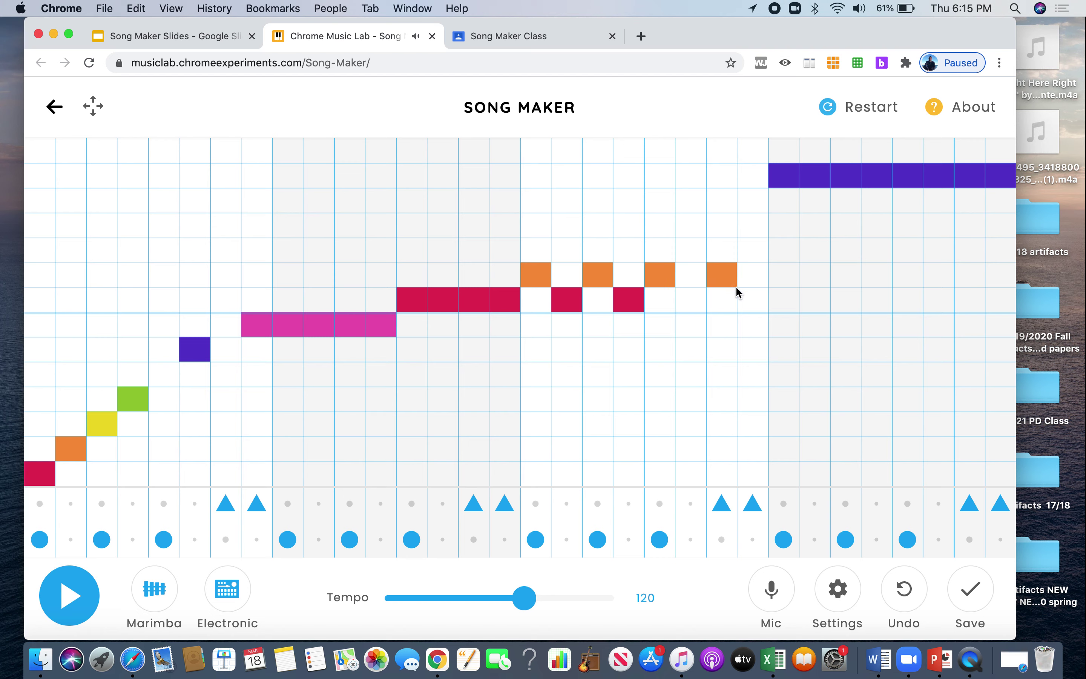
left_click(727, 276)
left_click(749, 278)
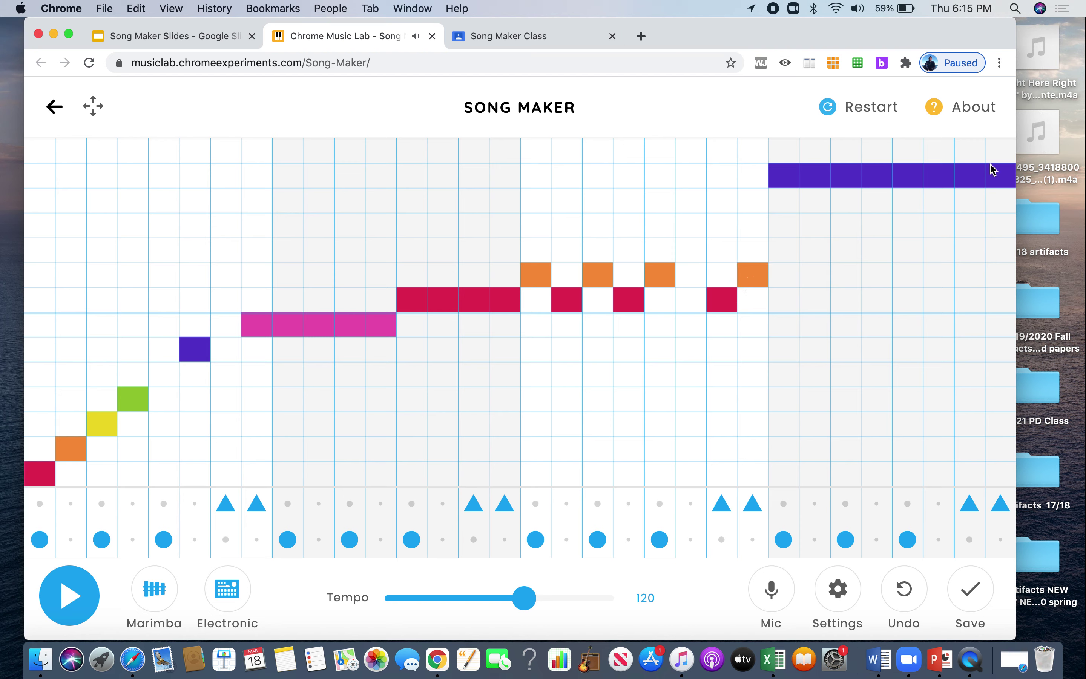
Swap the last bar's long purple note for notes stepping down to the lowest red note.
left_click_drag(994, 166, 801, 177)
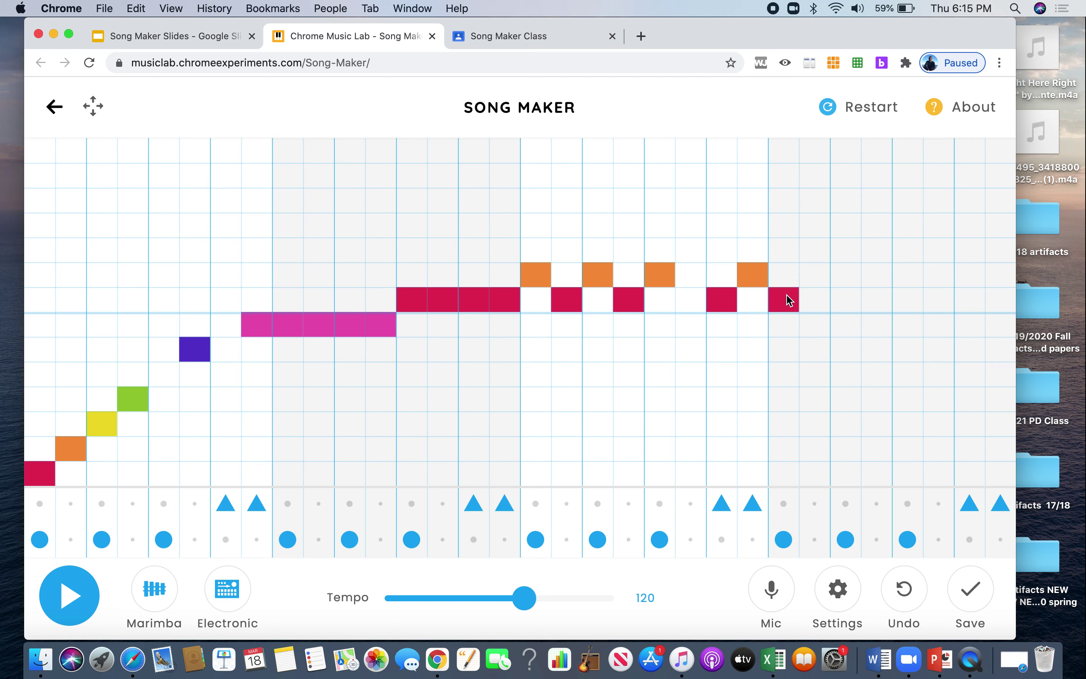
left_click(818, 327)
left_click(846, 349)
left_click(878, 348)
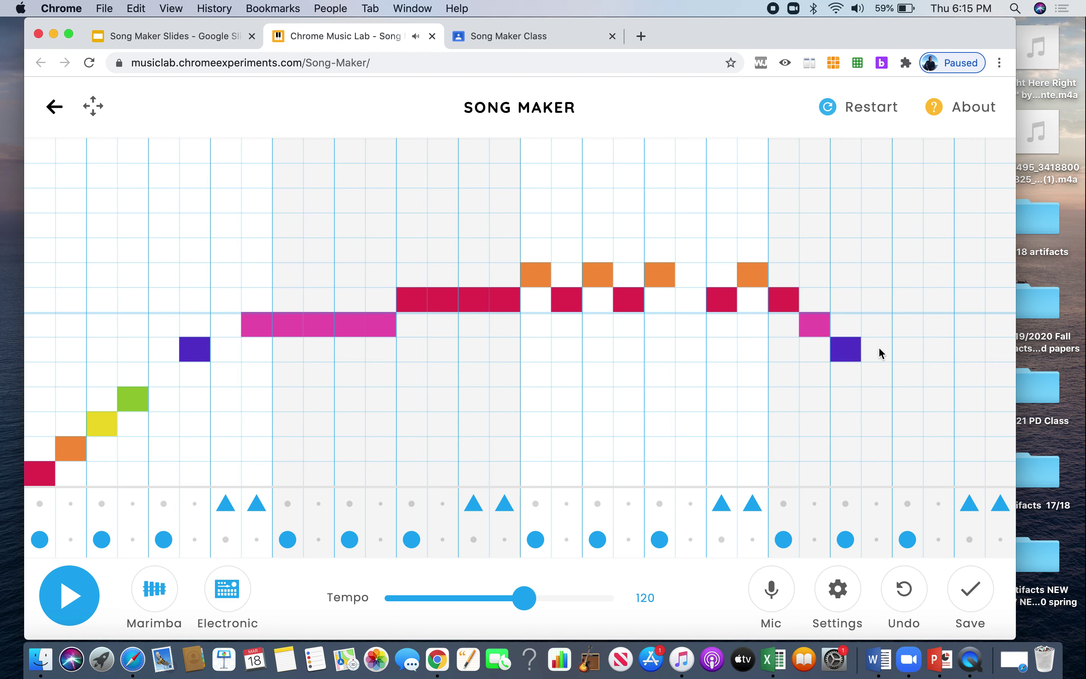
left_click(902, 374)
left_click(938, 374)
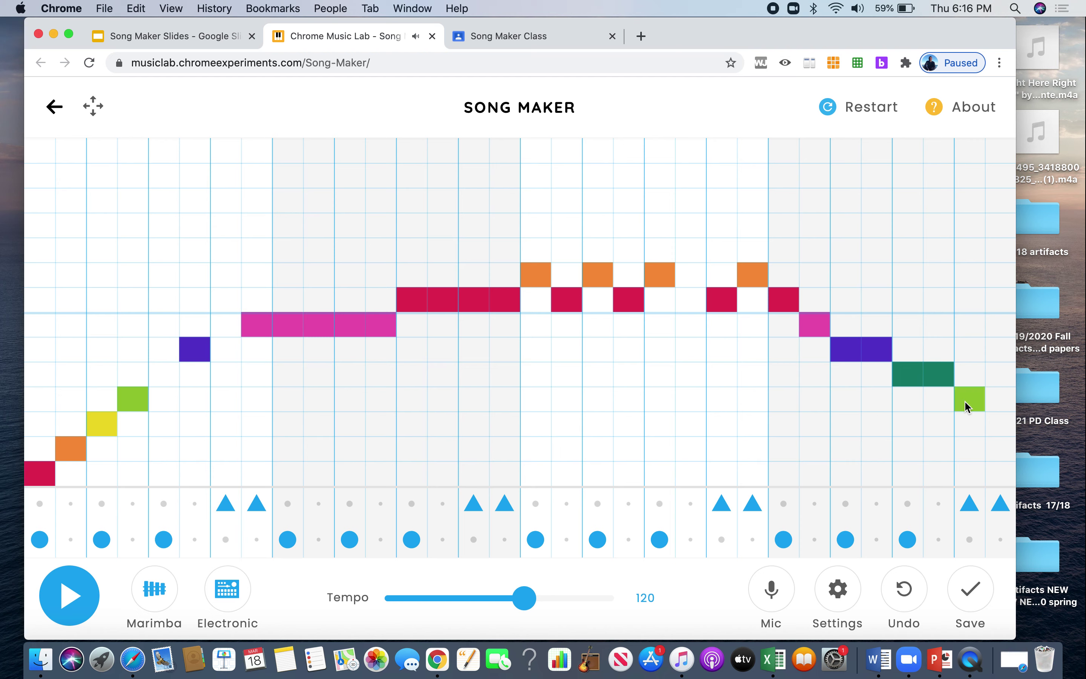
left_click(997, 470)
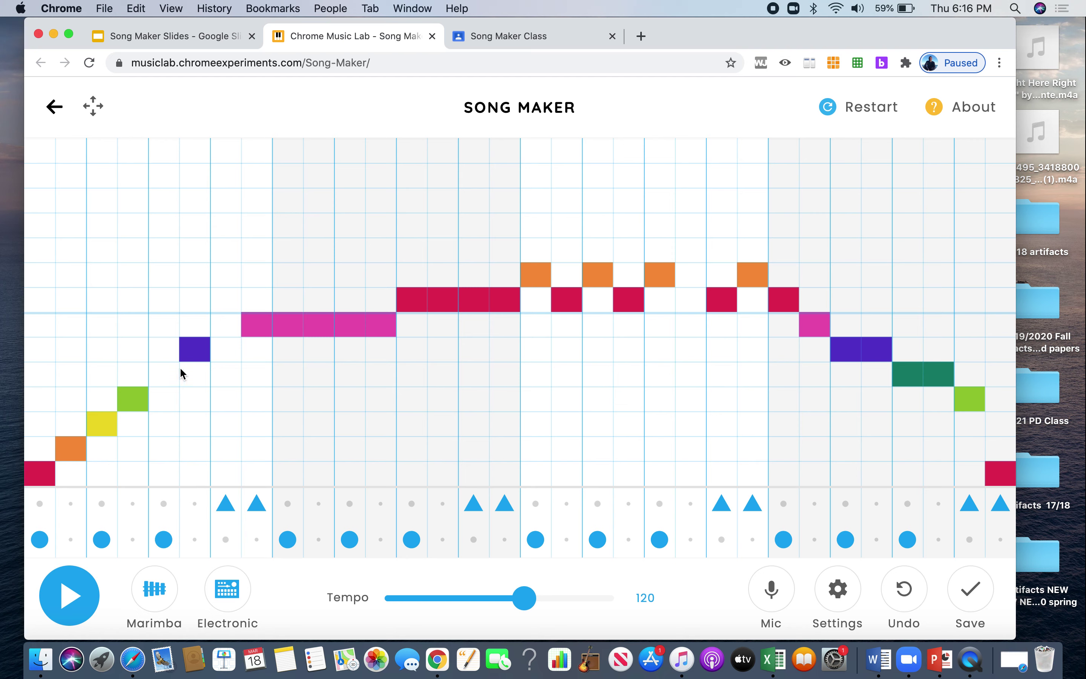
Set the melody instrument to Woodwind, percussion to Conga, and slow the tempo from 120 to 100.
left_click(155, 590)
left_click(153, 591)
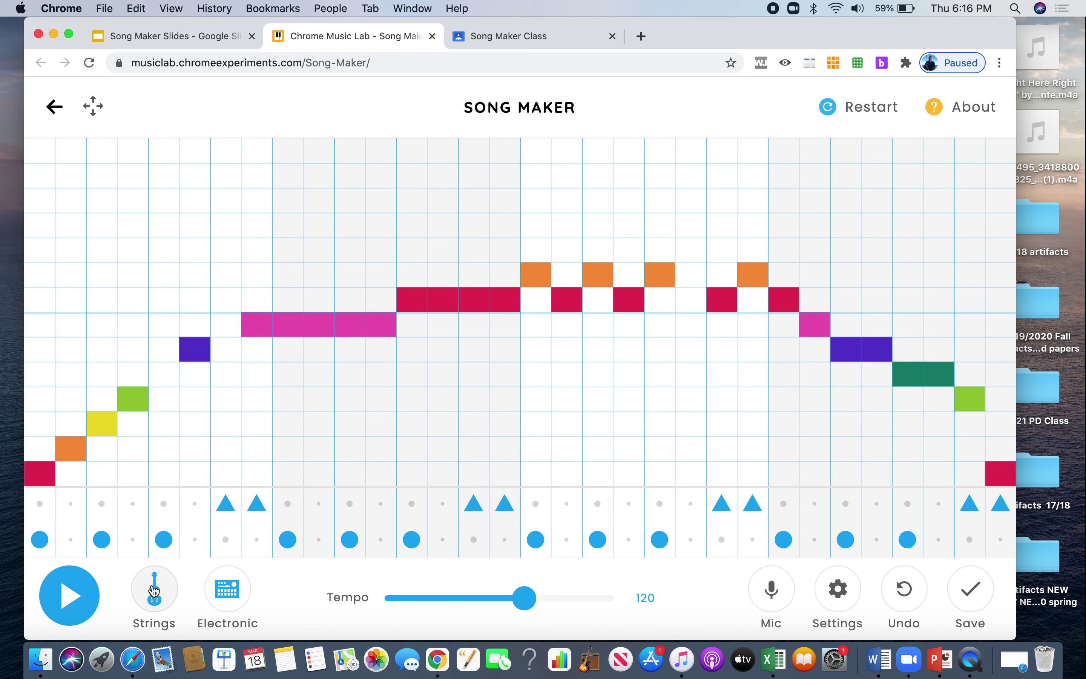
left_click(154, 591)
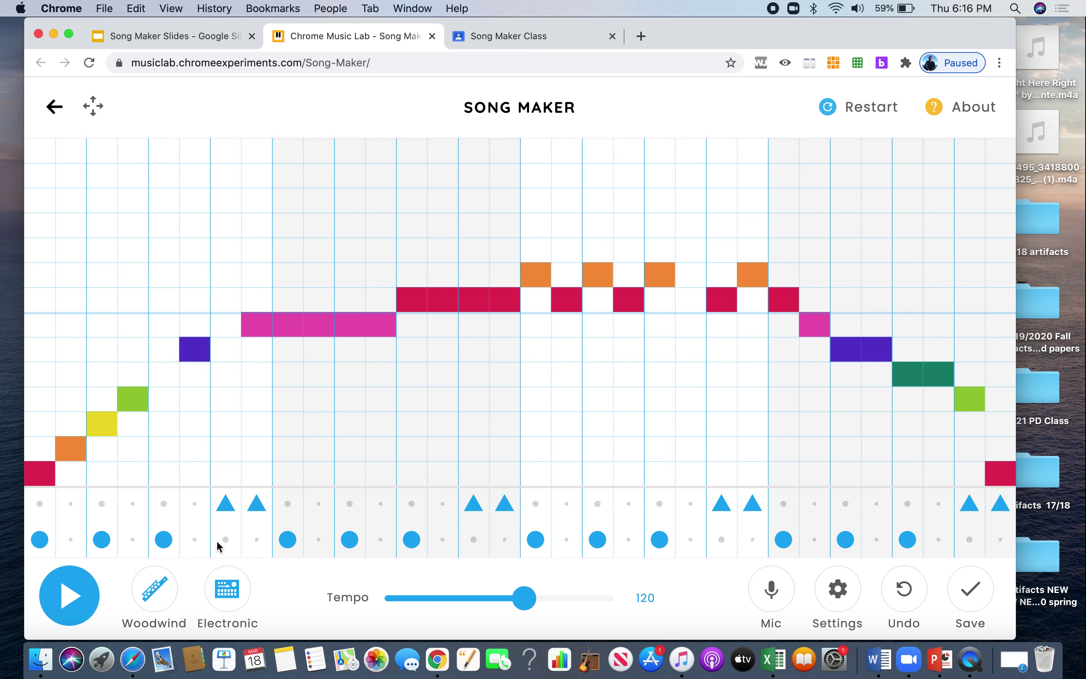
left_click(236, 590)
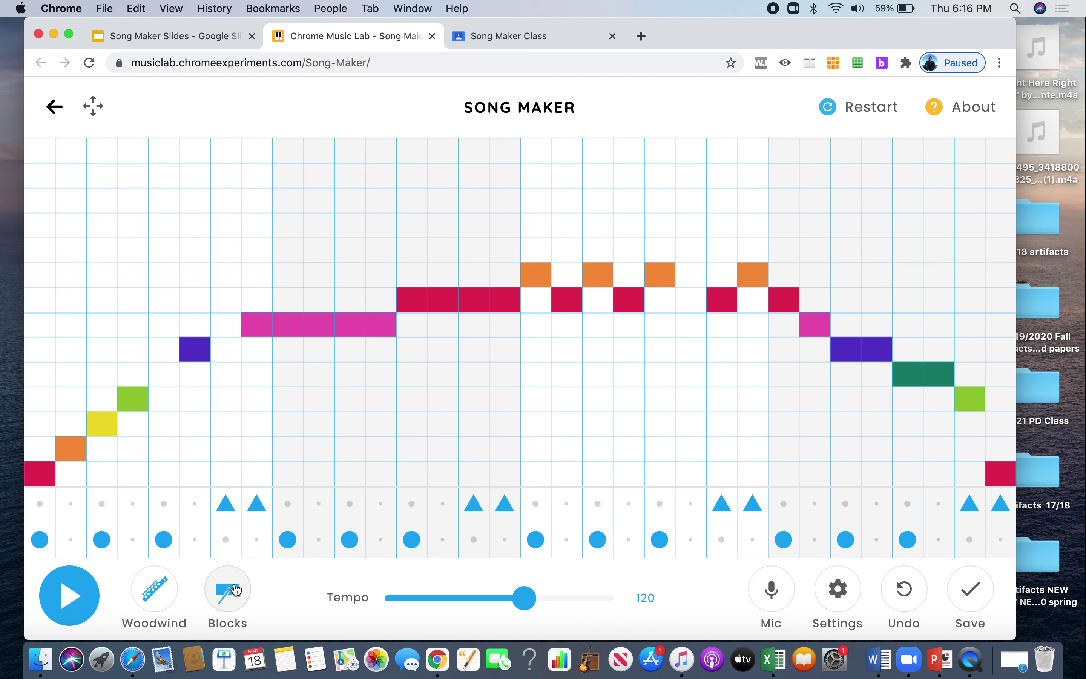
left_click(236, 589)
left_click(236, 590)
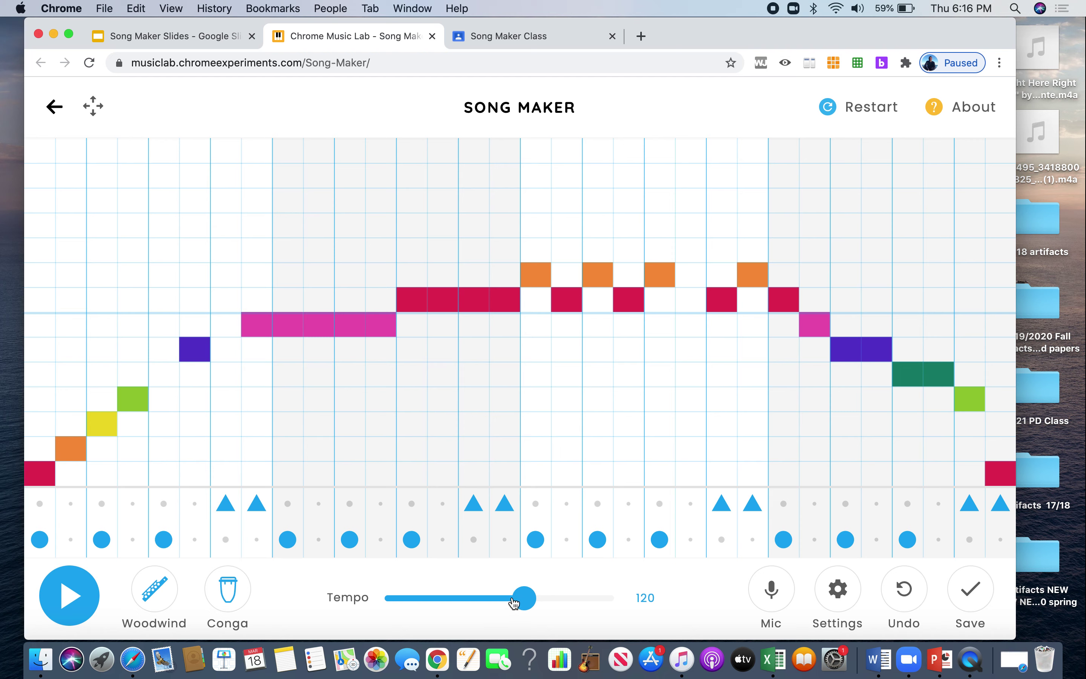
left_click_drag(519, 603, 502, 604)
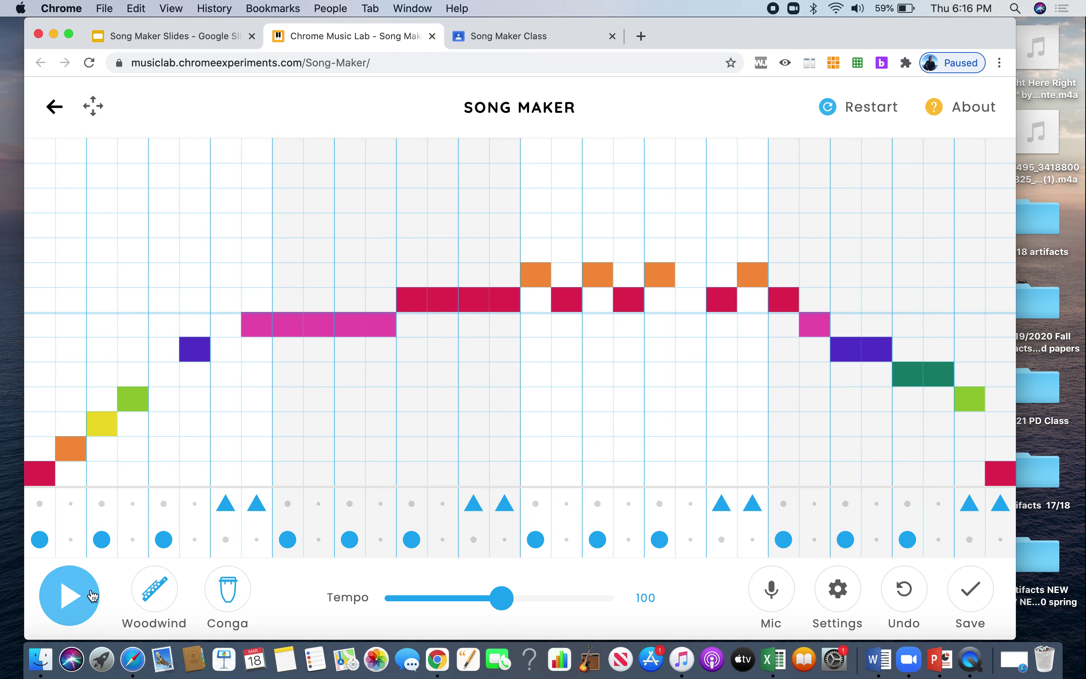
left_click(74, 599)
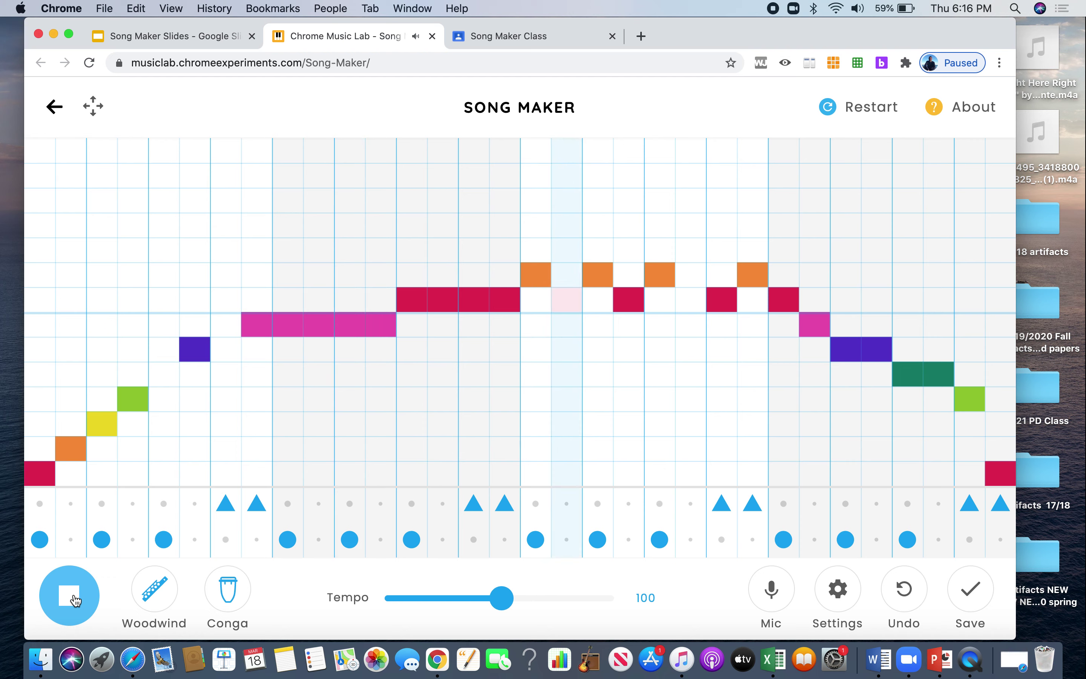
key("XF86AudioRaiseVolume")
key("XF86AudioRaiseVolume")
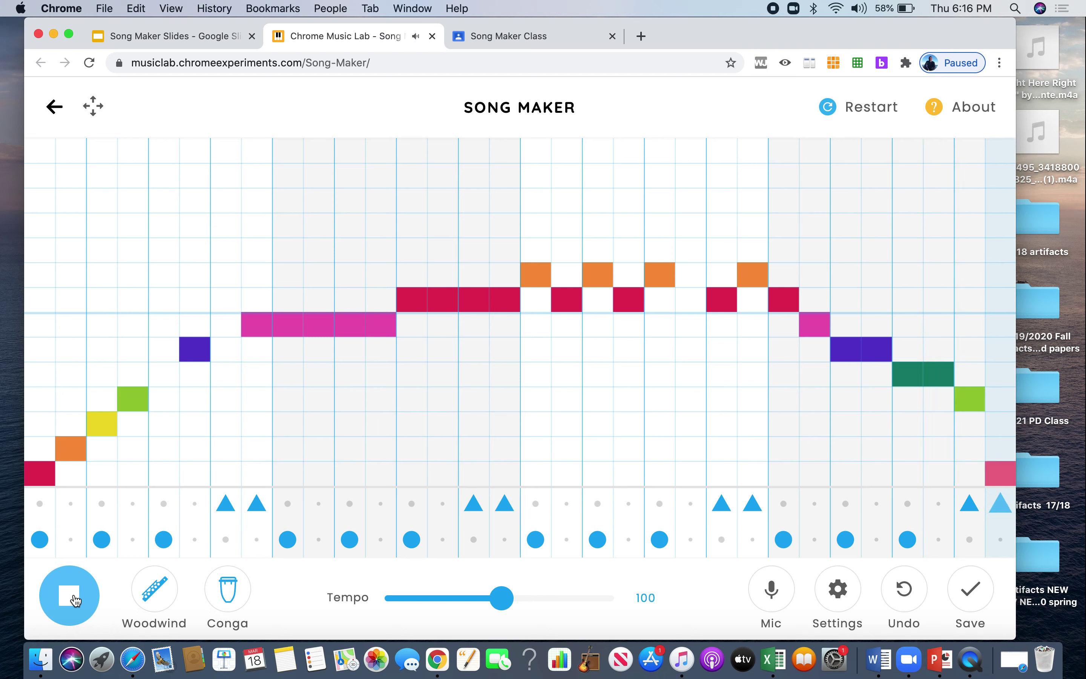
left_click(75, 600)
Switch the melody to Synth and percussion back to Electronic, then play the song through once.
left_click(155, 593)
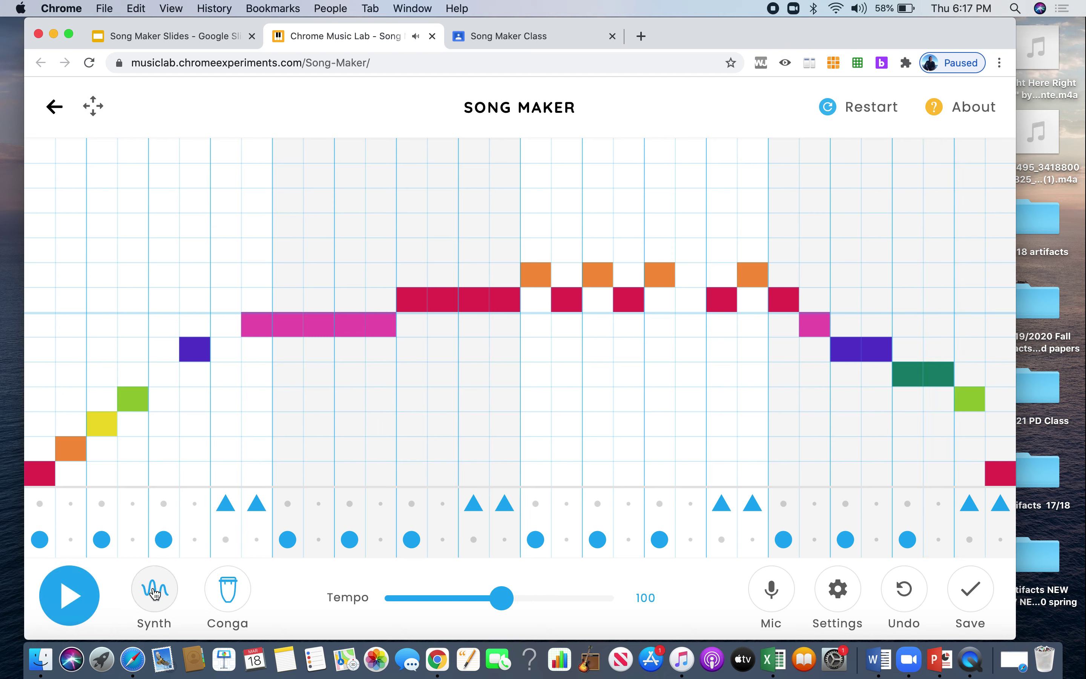
left_click(225, 589)
left_click(225, 587)
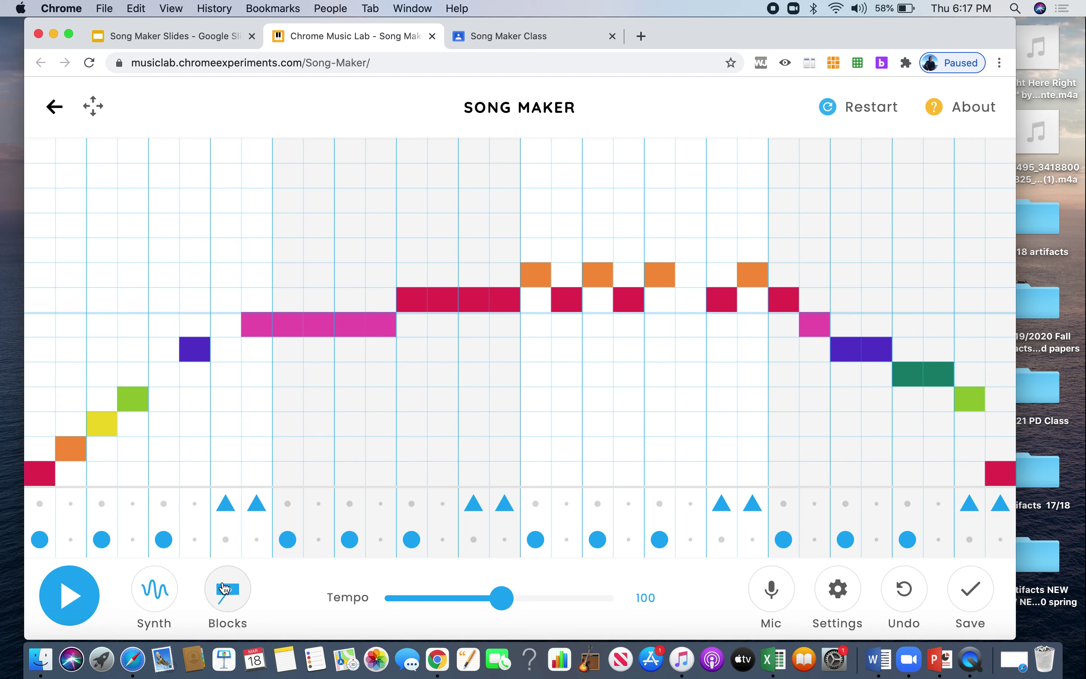
left_click(225, 588)
left_click(226, 589)
left_click(226, 589)
left_click(225, 589)
left_click(225, 589)
left_click(71, 596)
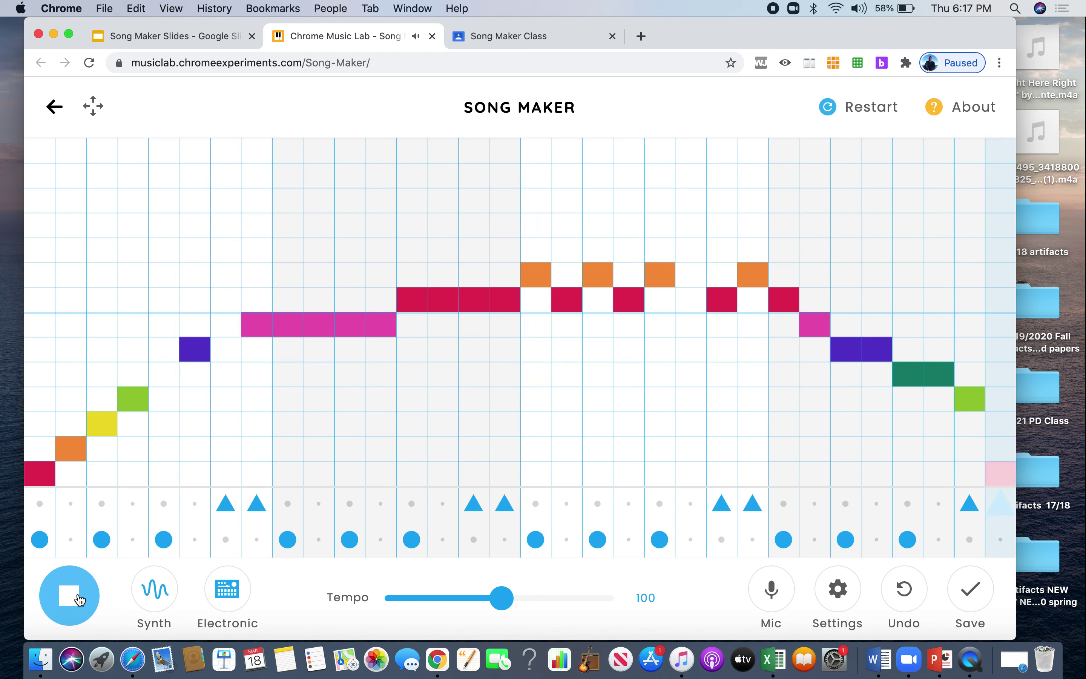
left_click(79, 600)
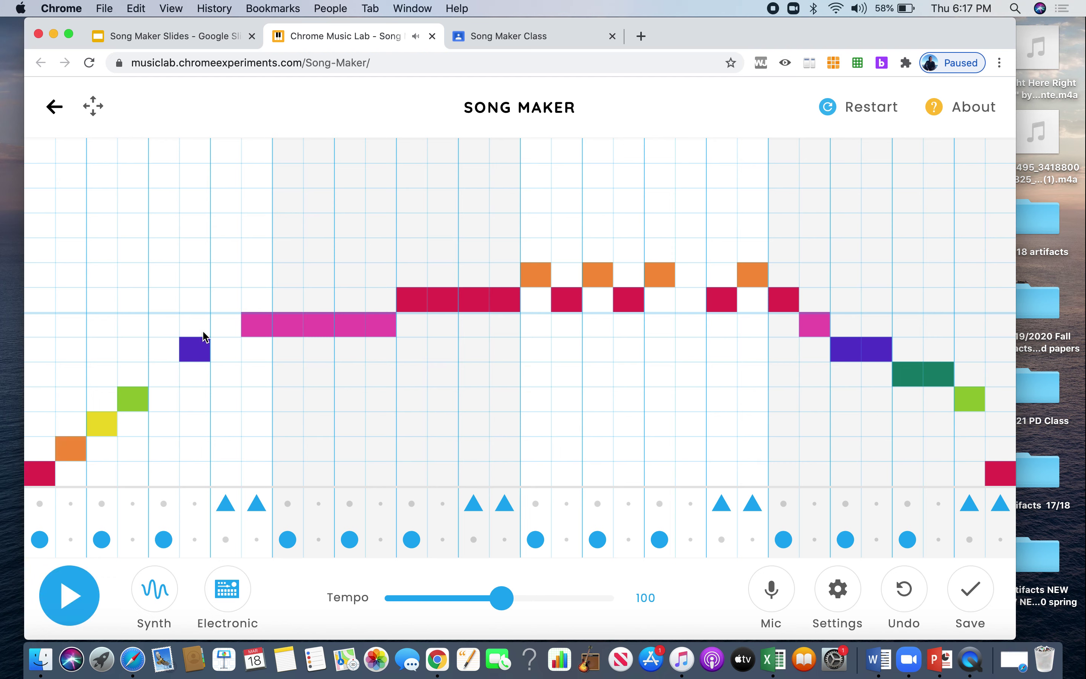
Save the song and copy its shareable Song Maker link.
left_click(975, 593)
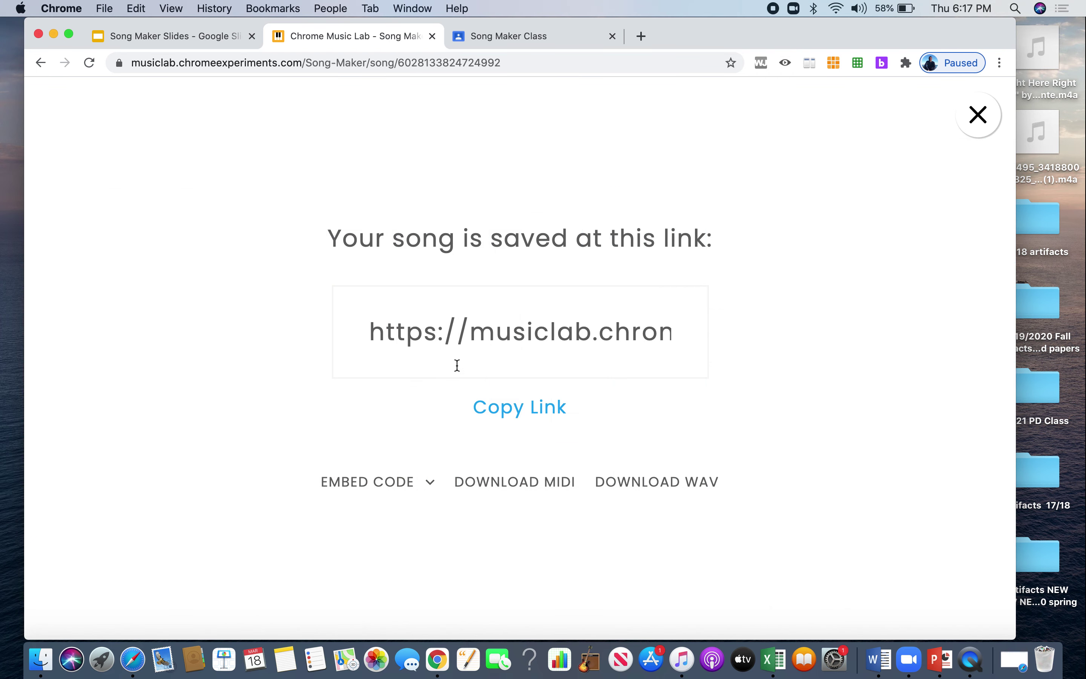
left_click(529, 408)
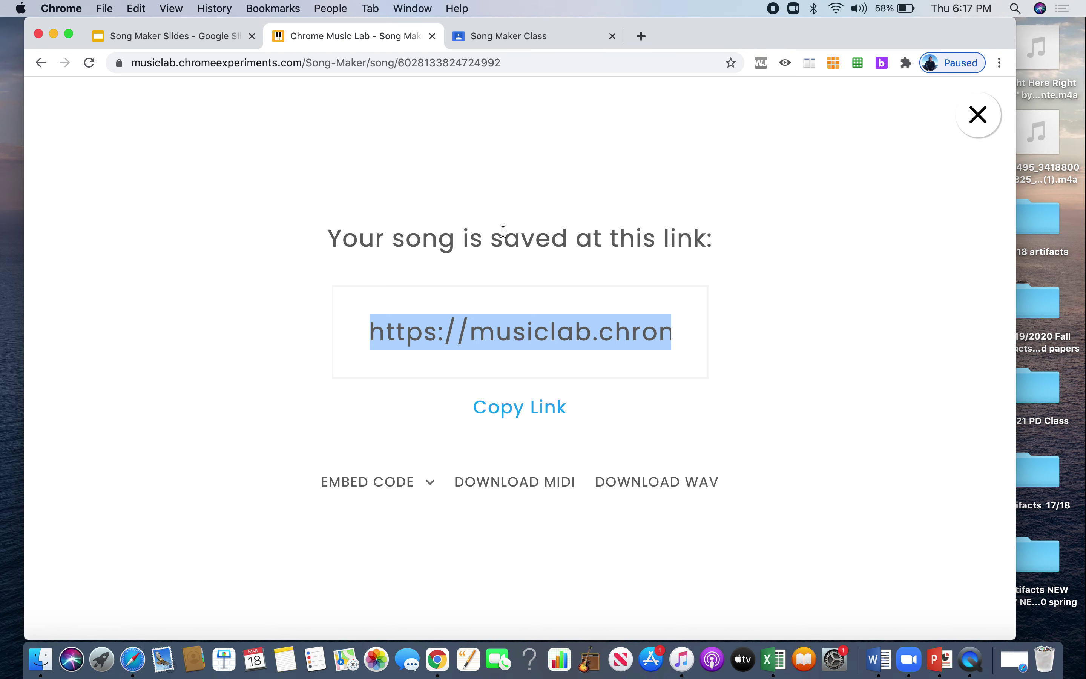
left_click(543, 40)
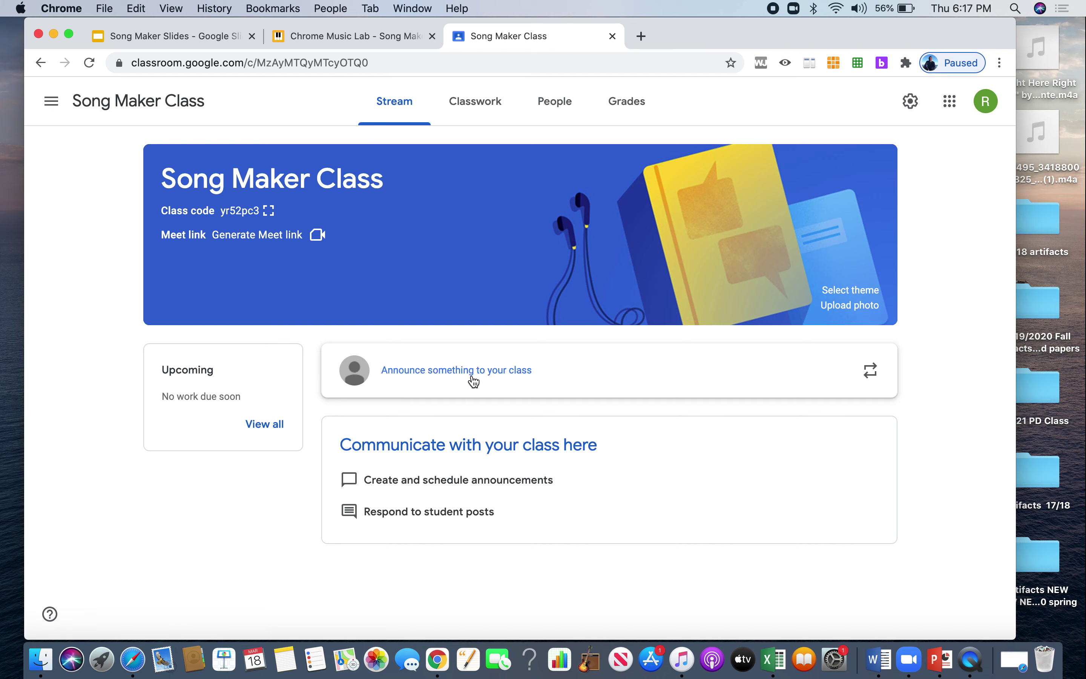
Paste the saved song link into a new Song Maker Class announcement and post it.
left_click(512, 369)
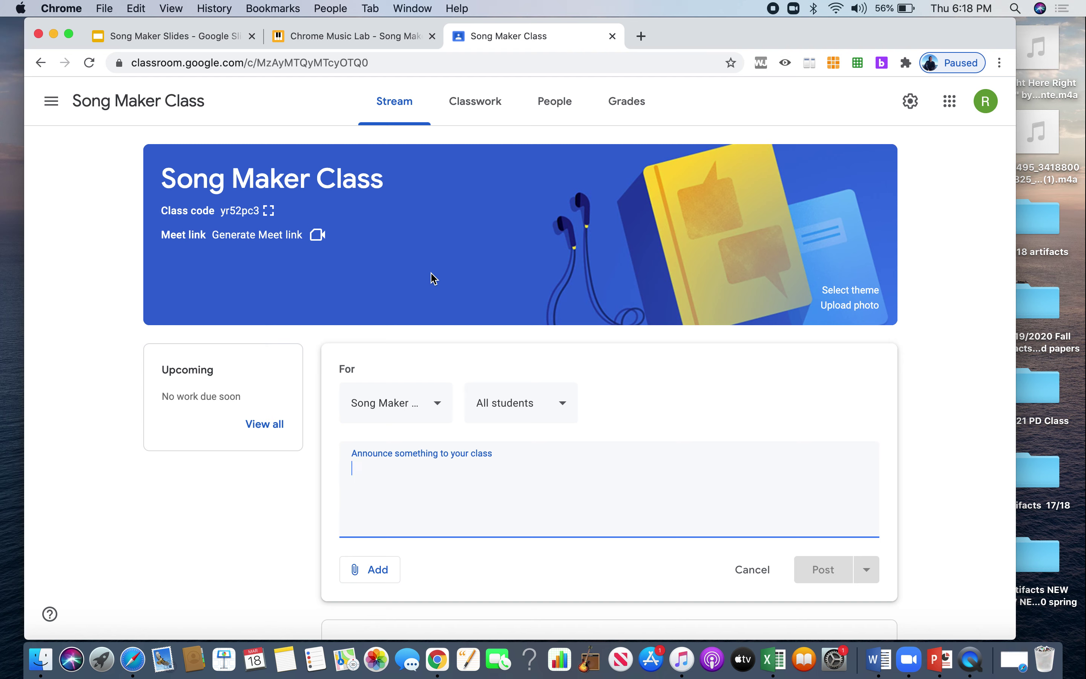
key("super+v")
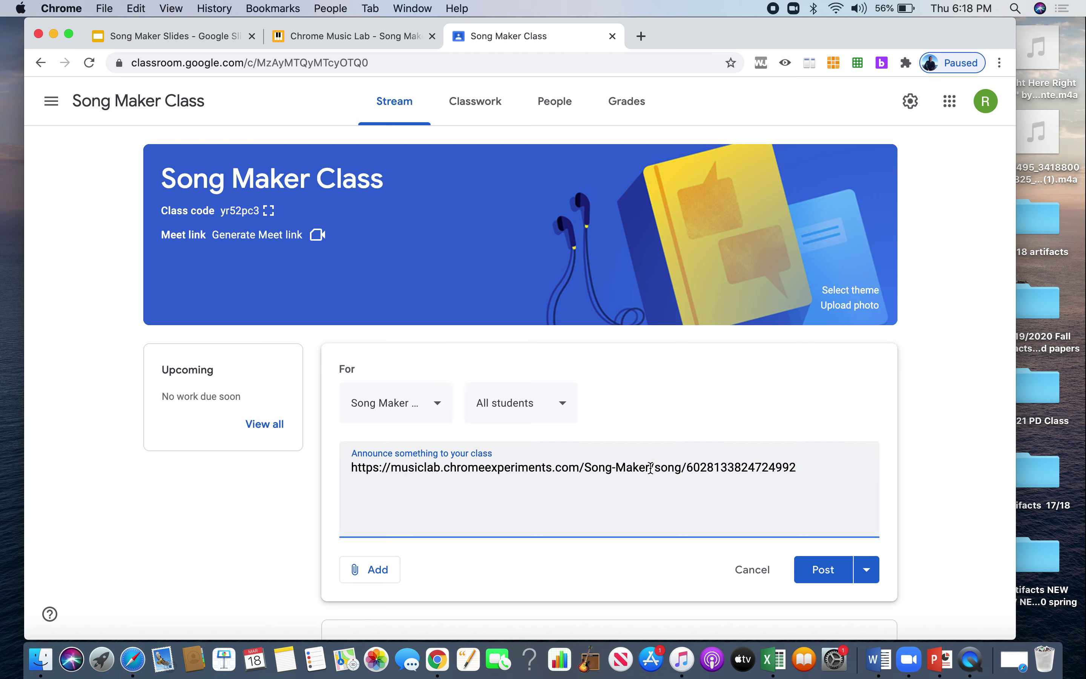
left_click(824, 571)
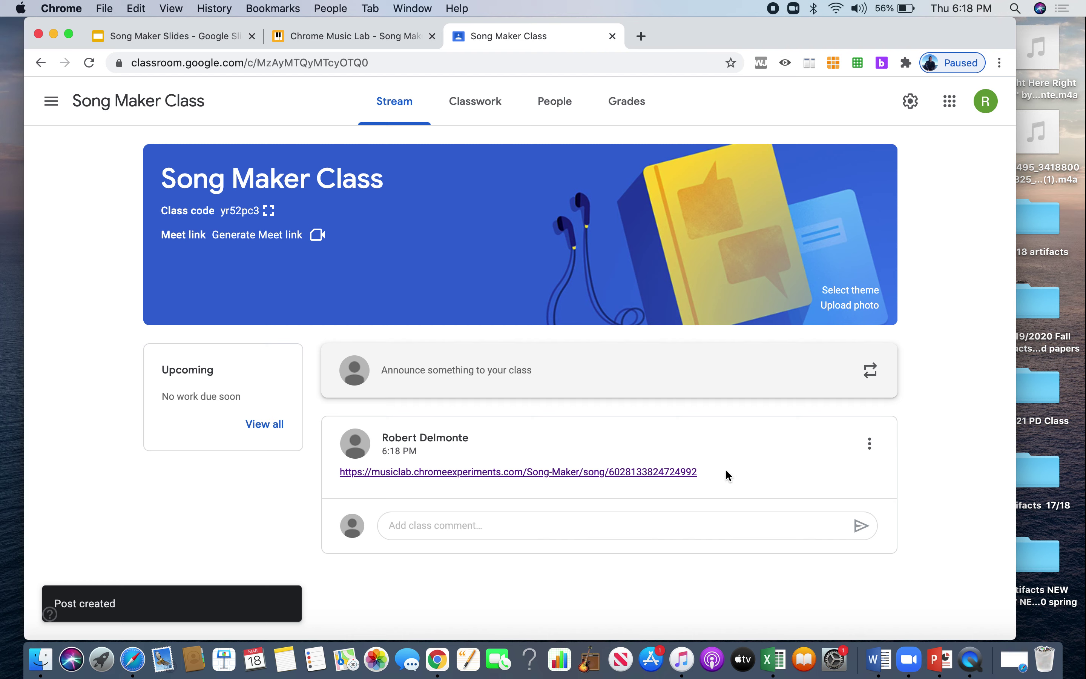
left_click(871, 444)
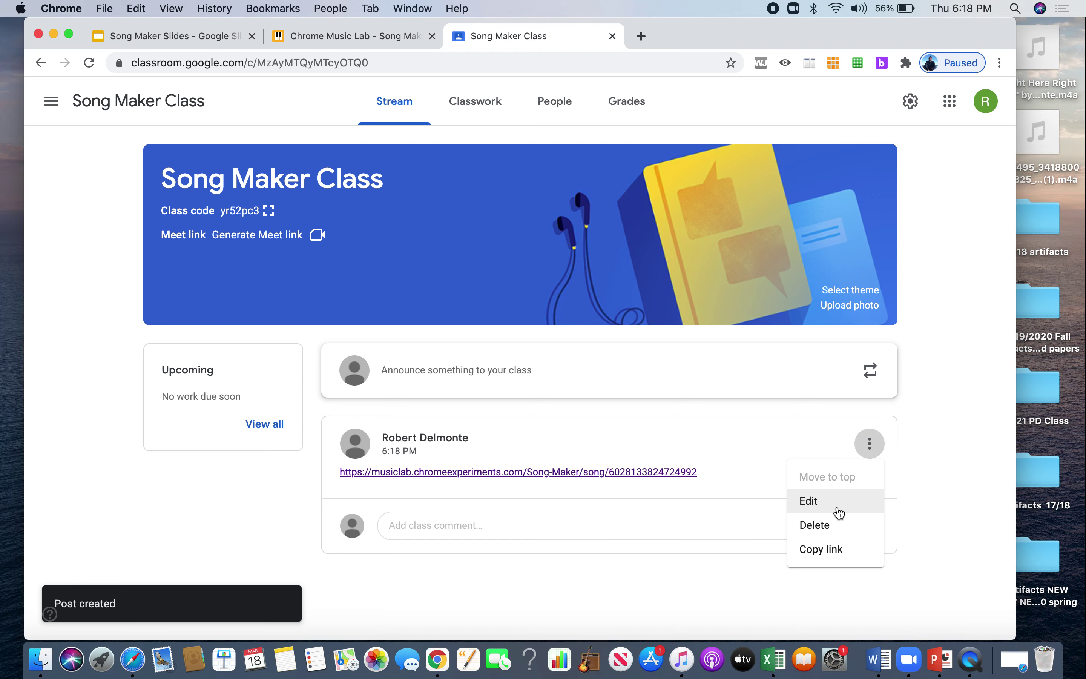
Edit the posted announcement and type the heading 'Song Maker Assignment' on a new line above the song link.
left_click(839, 513)
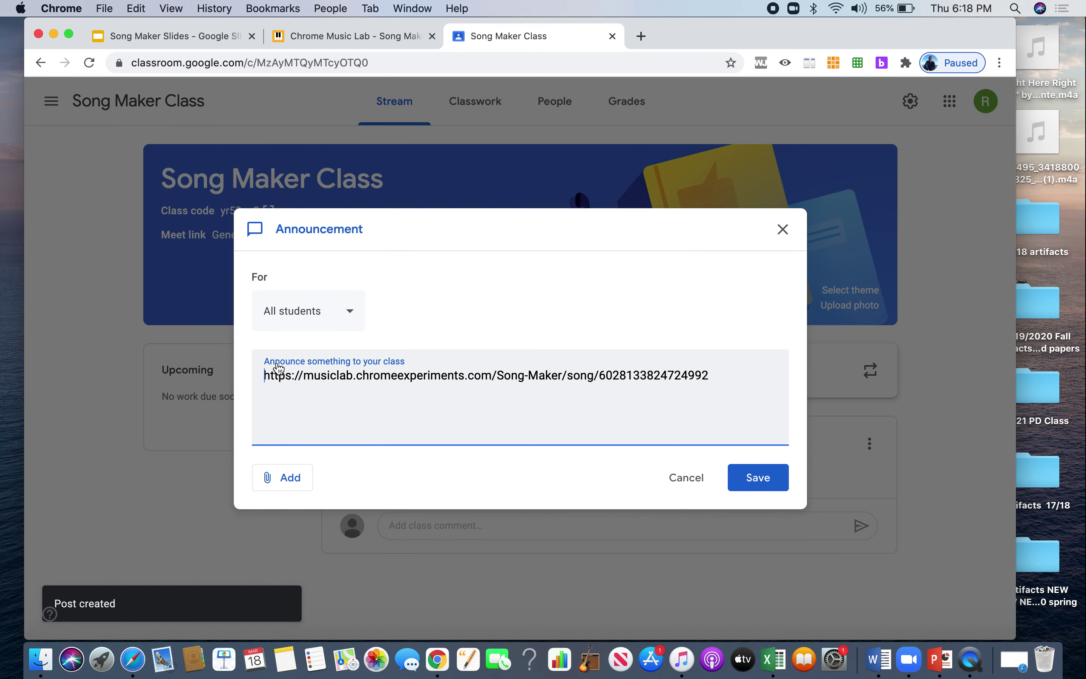
key("Return")
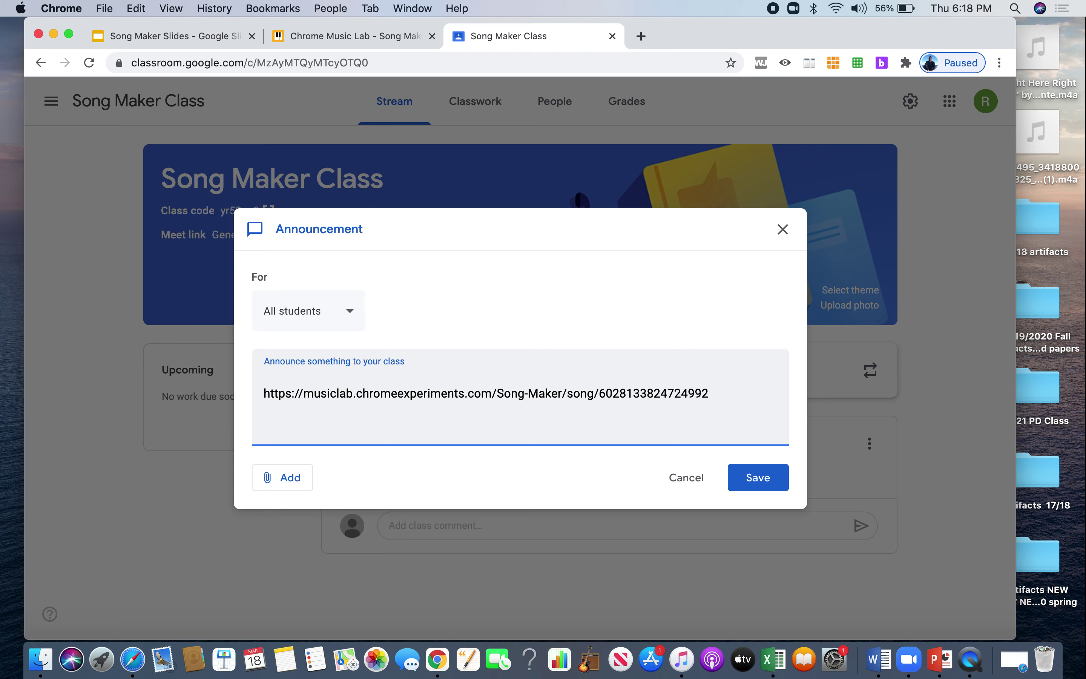
type("Song Maker Assignment 1")
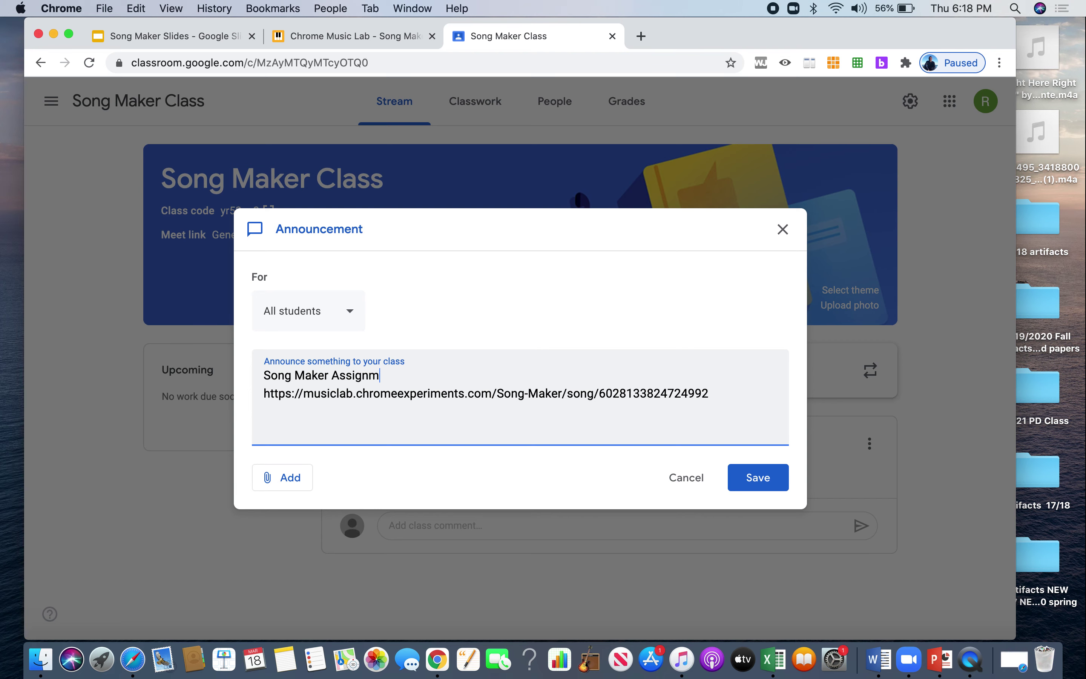